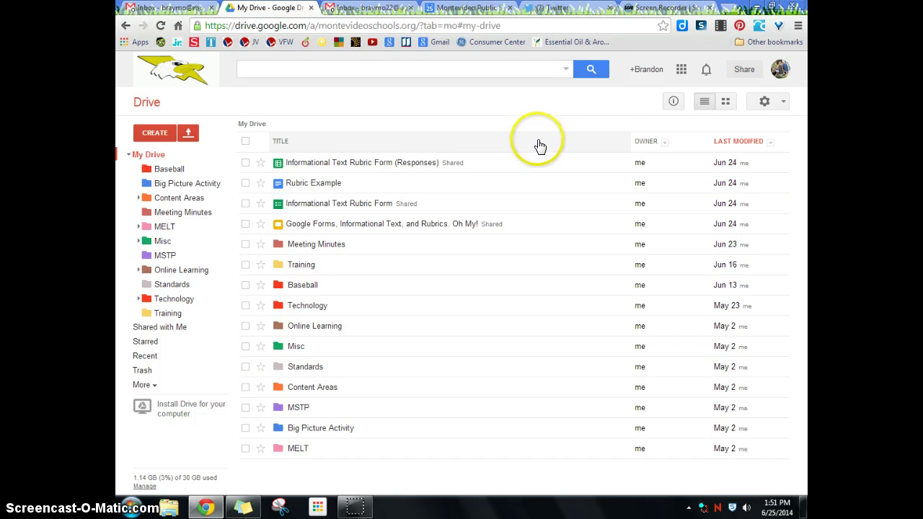
# Create a new blank form from Google Drive's new-file menu
pyautogui.click(681, 71)
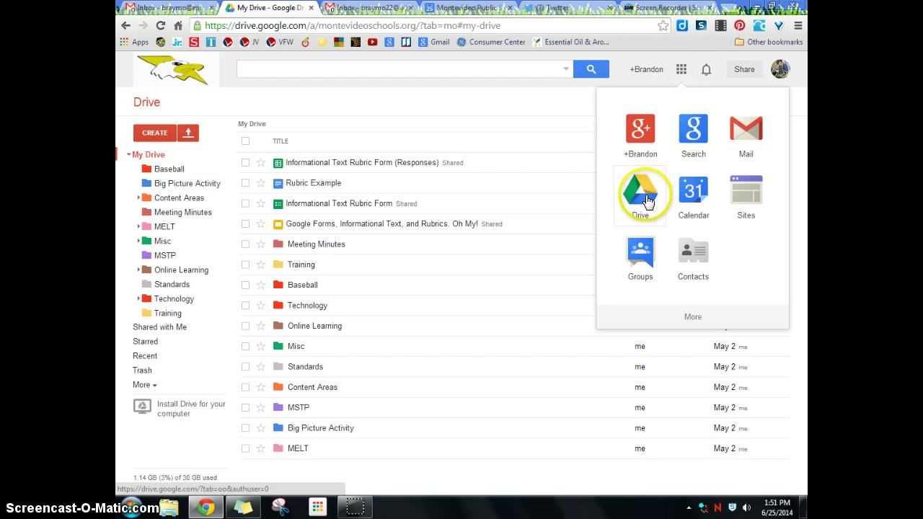
pyautogui.click(278, 96)
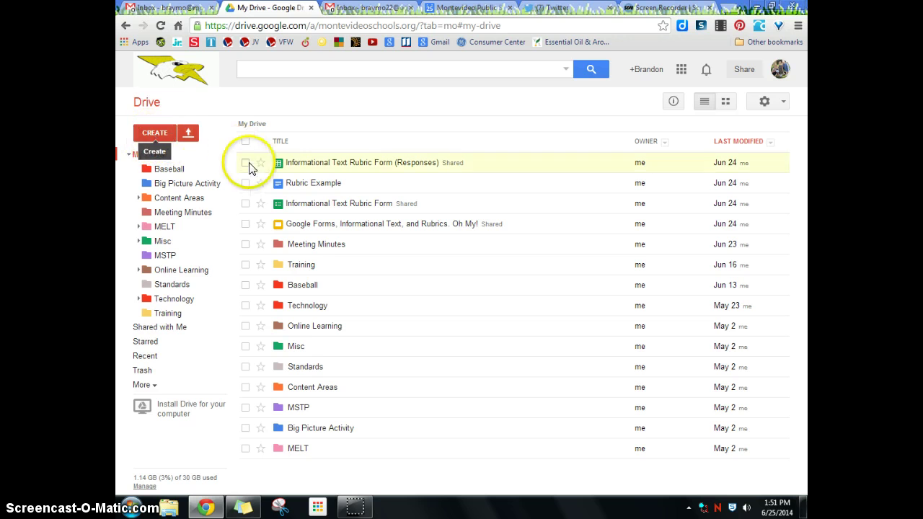
pyautogui.click(155, 133)
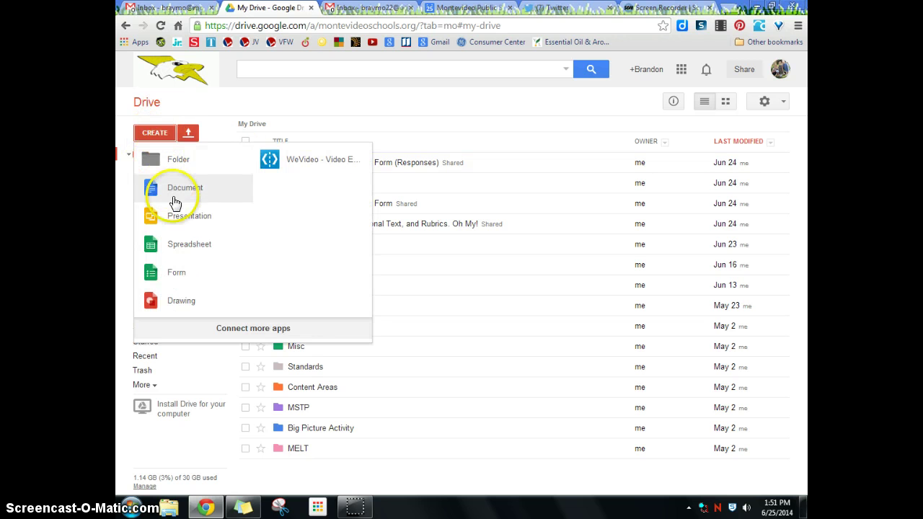
pyautogui.click(175, 278)
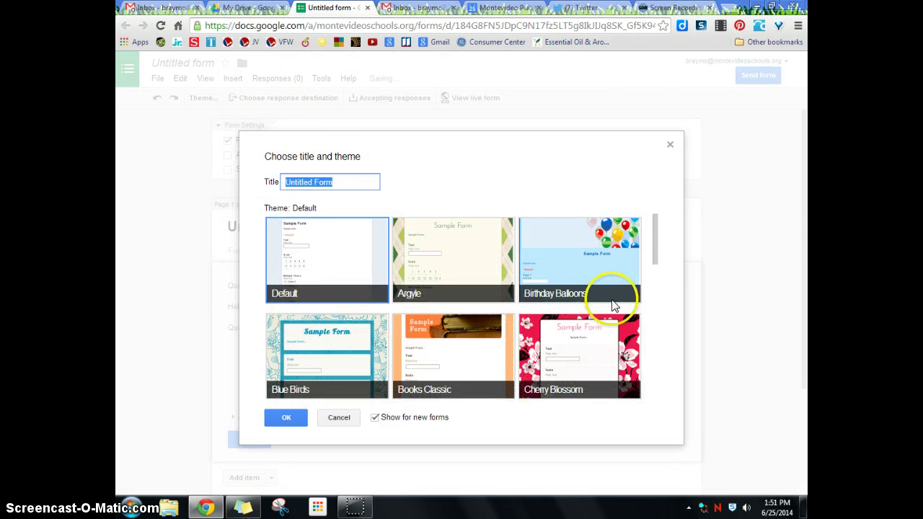
# Keep the default title and theme, and switch off the school login requirement for viewing
pyautogui.click(289, 418)
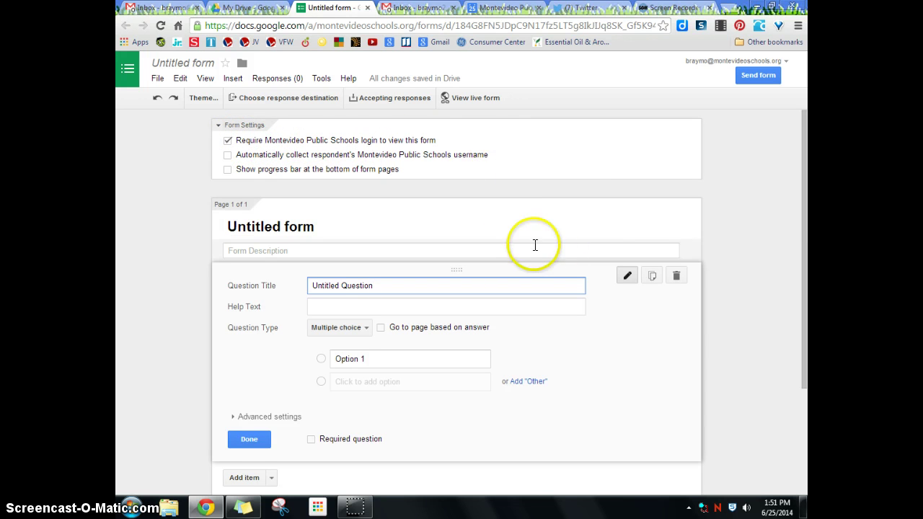
pyautogui.click(227, 140)
pyautogui.click(333, 300)
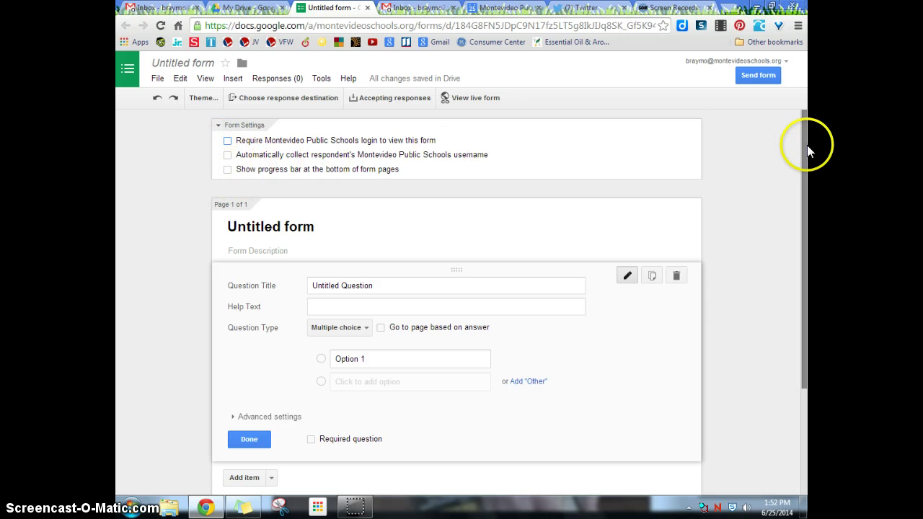
# Replace 'Untitled form' with the title 'Informational Text Rubric Form'
pyautogui.moveTo(807, 145); pyautogui.dragTo(807, 169)
pyautogui.click(350, 195)
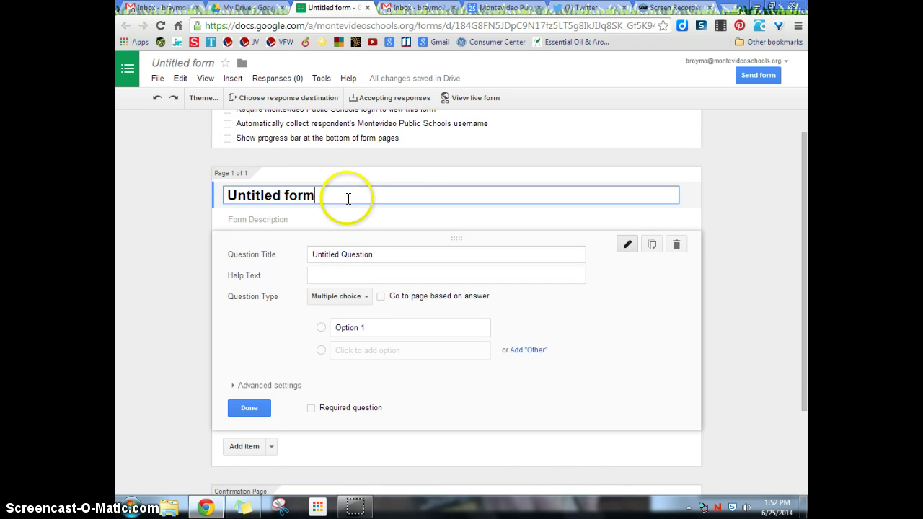
pyautogui.moveTo(350, 195); pyautogui.dragTo(208, 195)
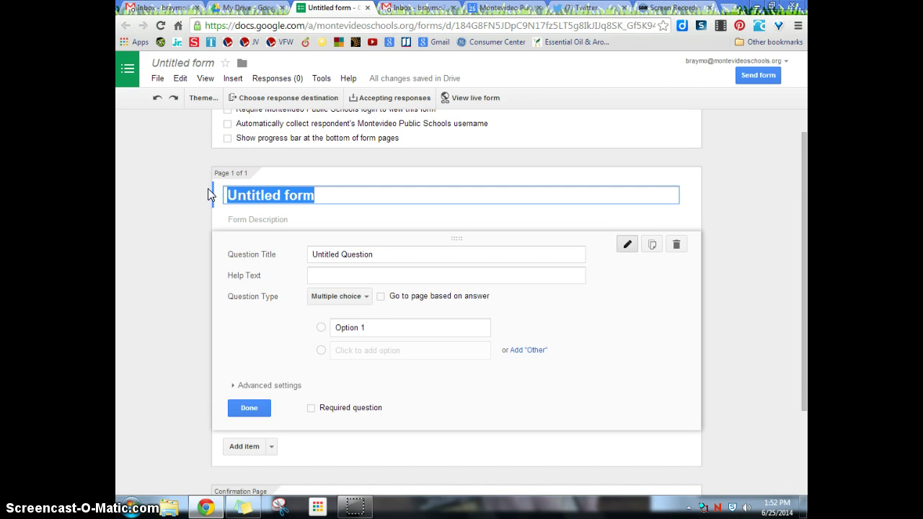
pyautogui.press('BackSpace')
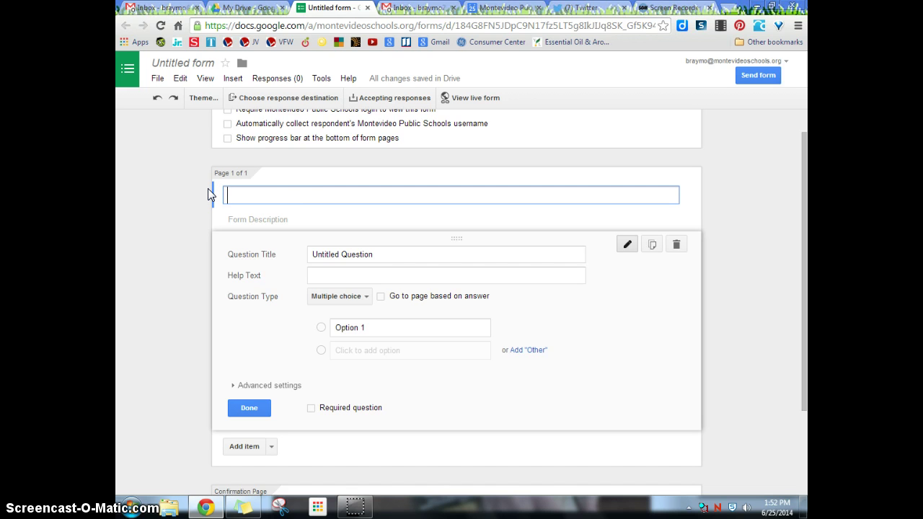
pyautogui.write('Informational Text Rubric Form')
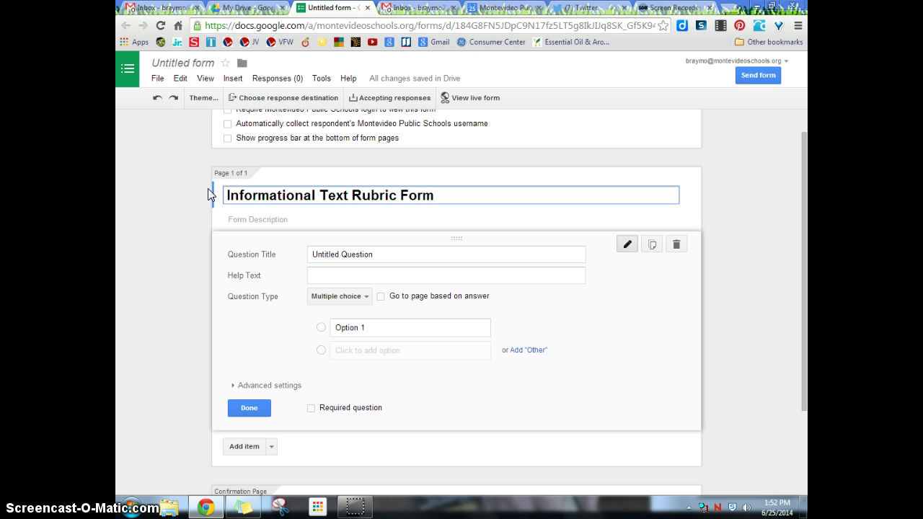
pyautogui.click(209, 197)
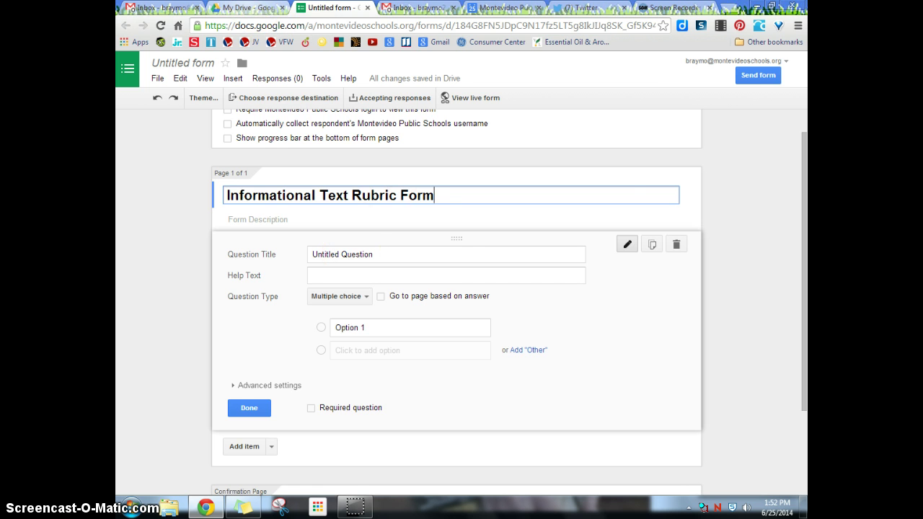
# Open the finished Informational Text Rubric Form from My Drive, preview it live, and return to its editor
pyautogui.click(245, 7)
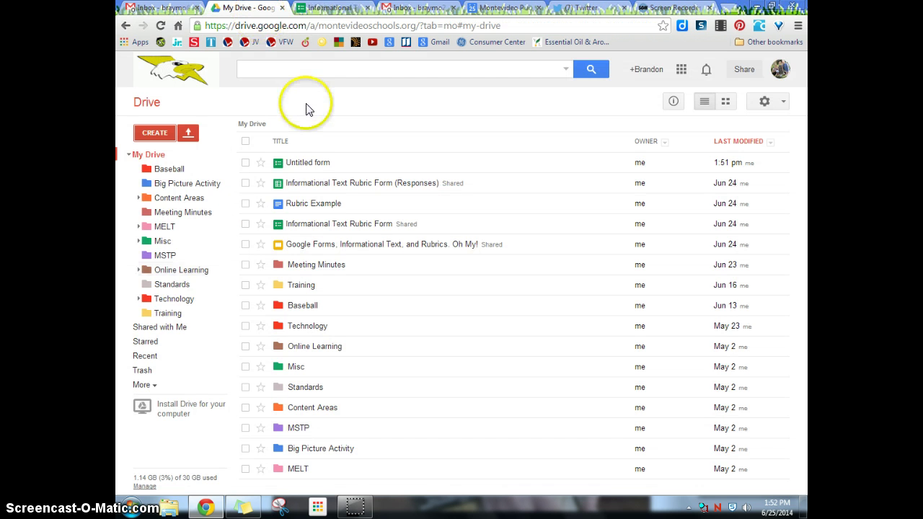
pyautogui.click(333, 226)
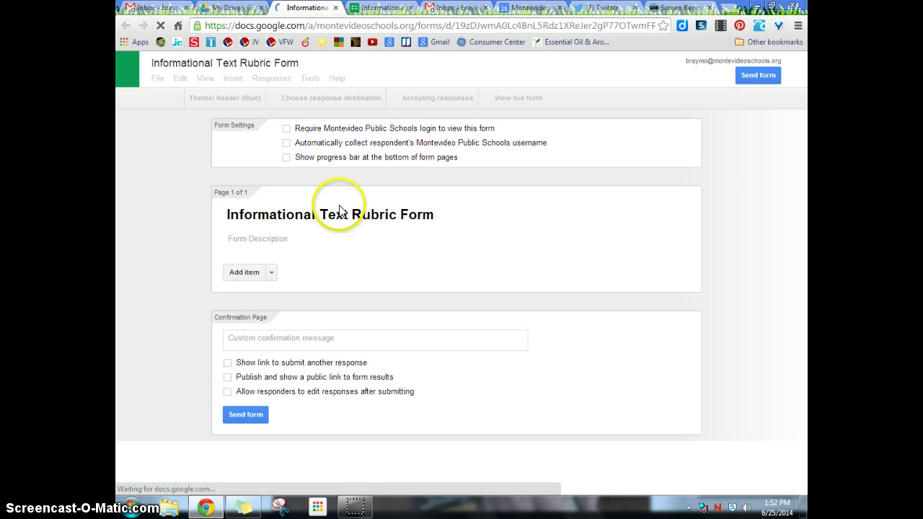
pyautogui.click(474, 98)
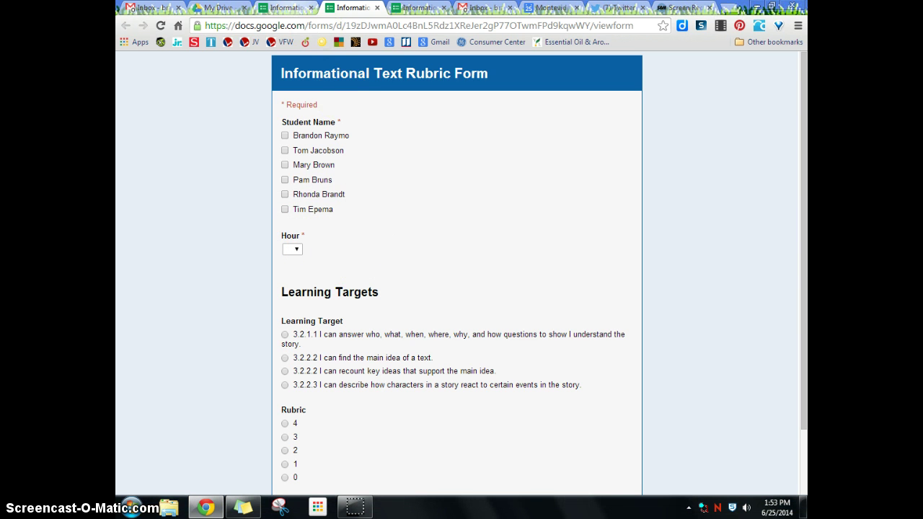
pyautogui.click(286, 8)
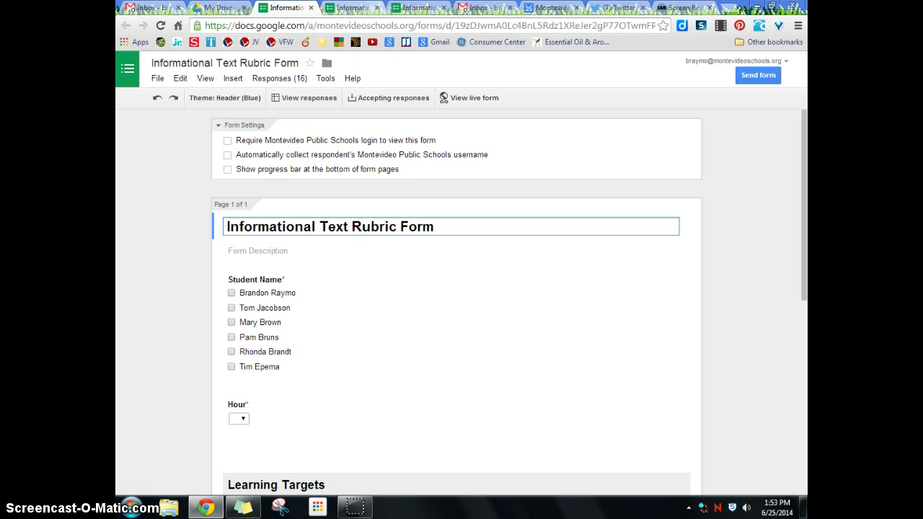
# Close the leftover form tabs and turn Student Name into a checkbox question
pyautogui.click(311, 7)
pyautogui.click(339, 8)
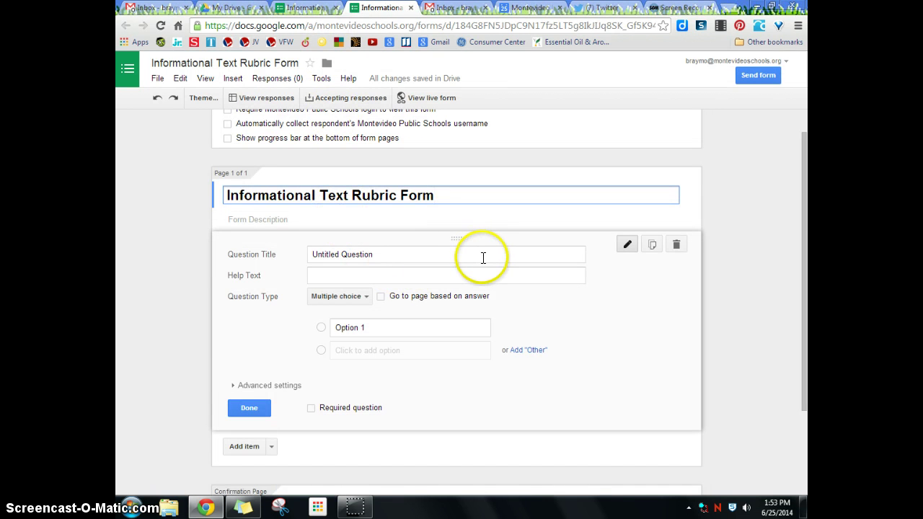
pyautogui.scroll(-1, 377, 227)
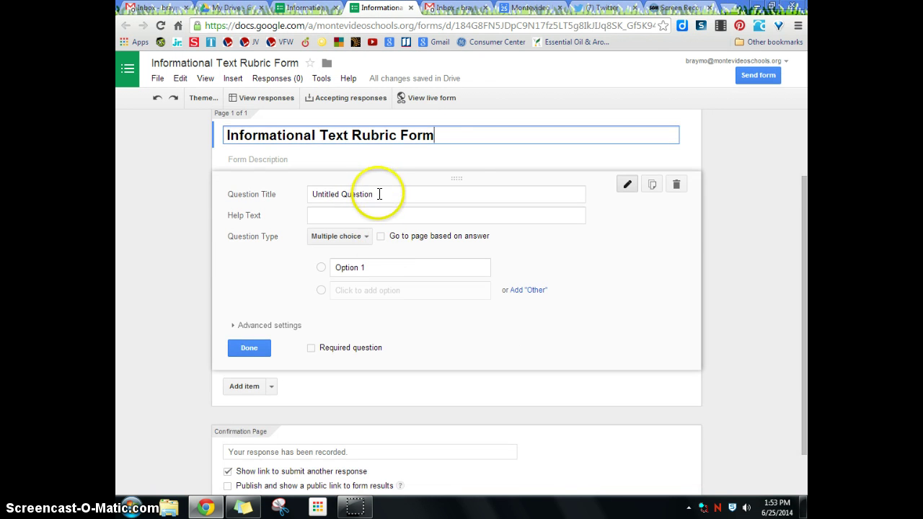
pyautogui.moveTo(377, 194); pyautogui.dragTo(233, 202)
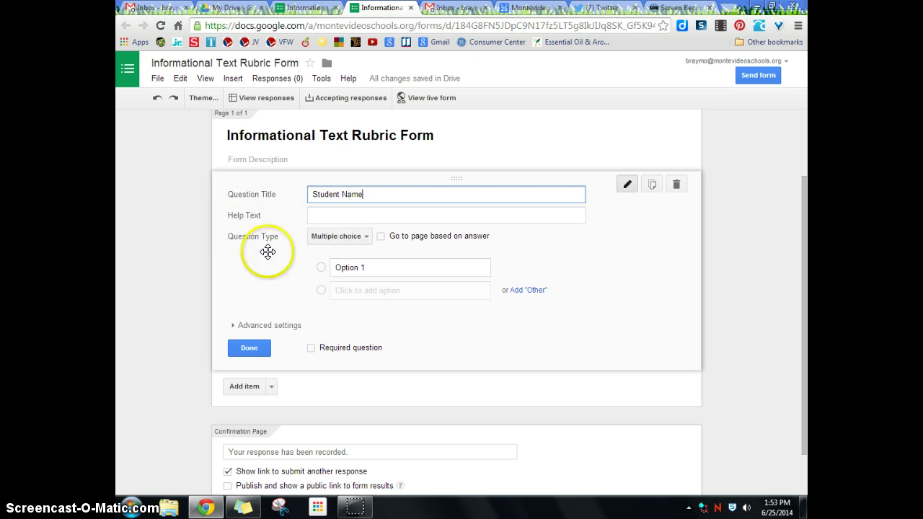
pyautogui.click(338, 238)
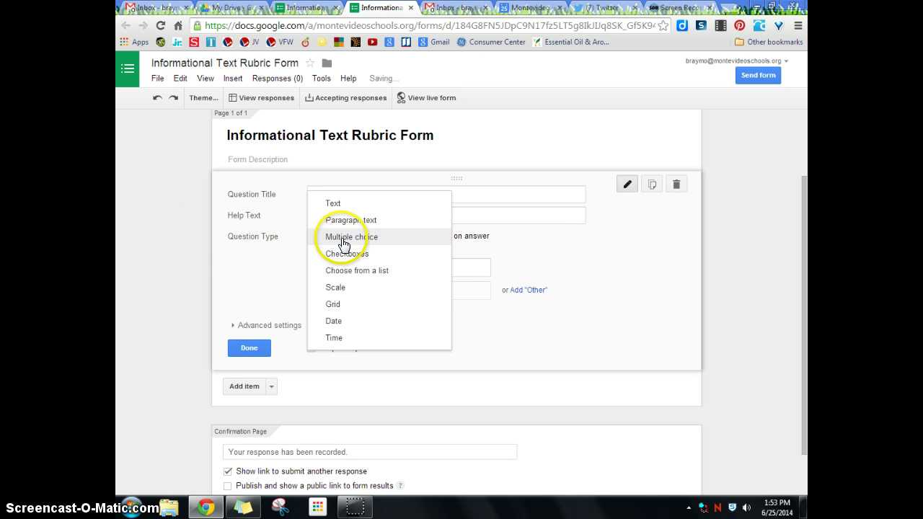
pyautogui.click(337, 255)
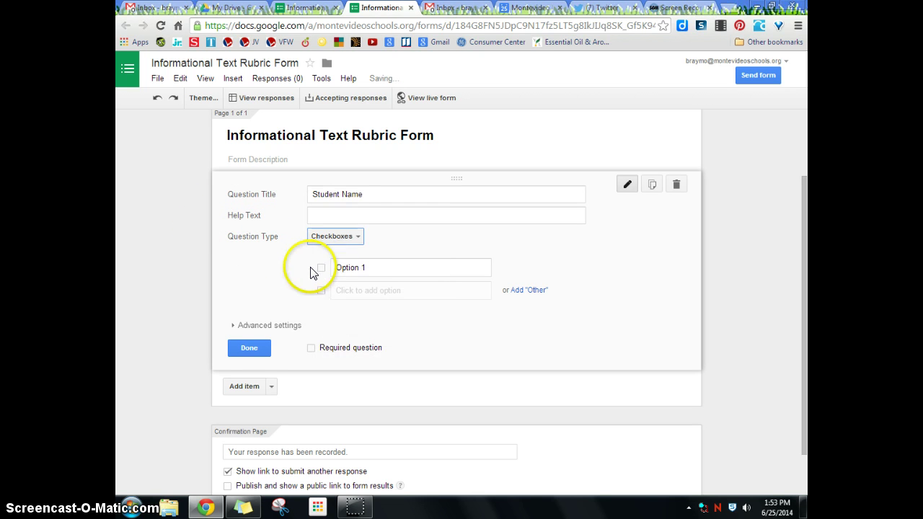
# Enter the five student names as options and mark Student Name required
pyautogui.click(400, 269)
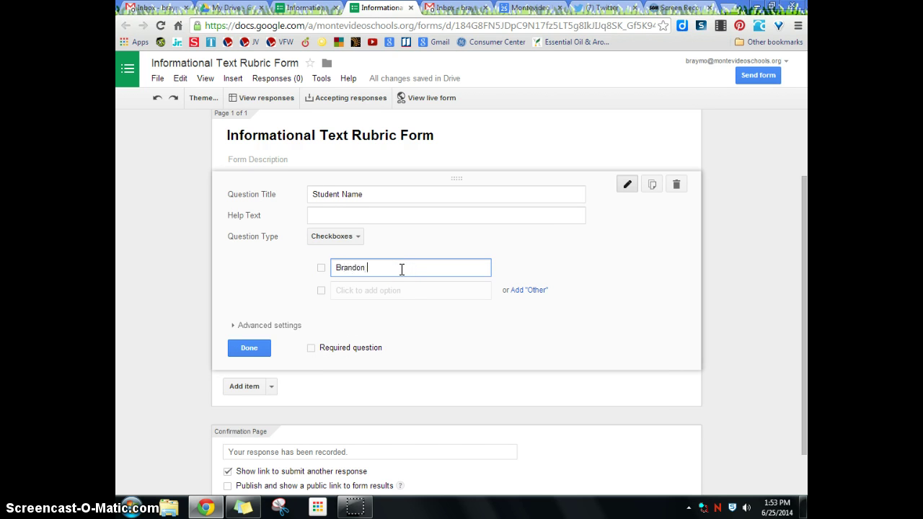
pyautogui.press('Return')
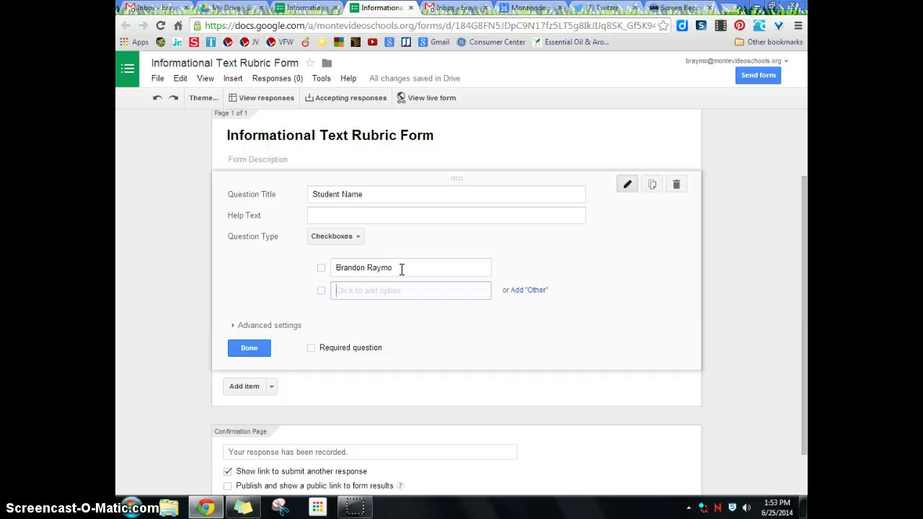
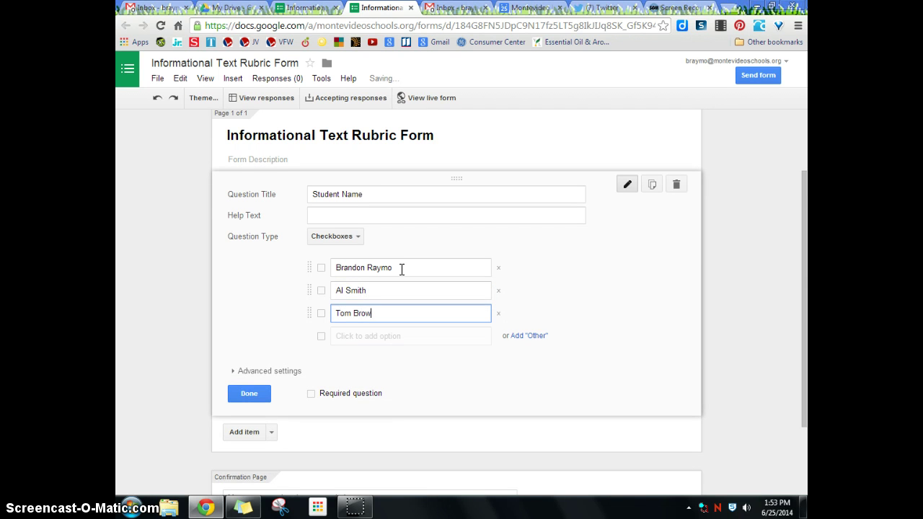
pyautogui.press('Return')
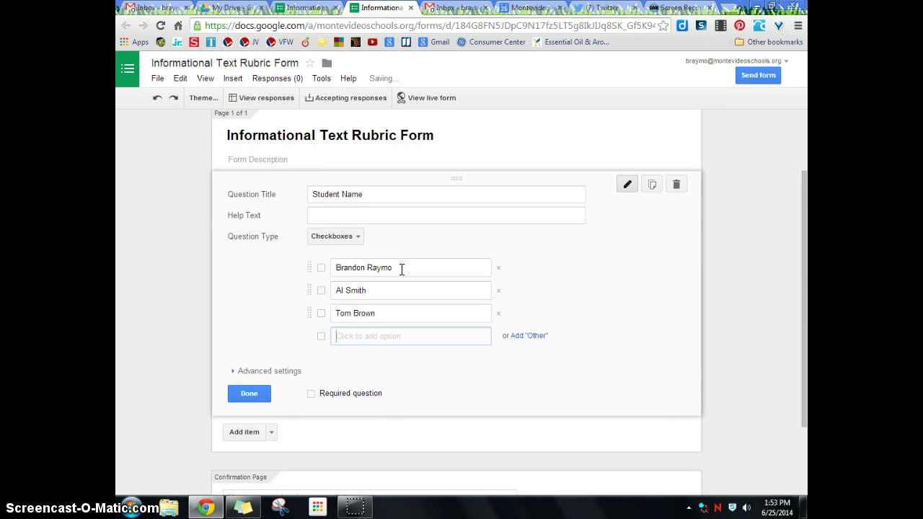
pyautogui.write('Jane Doe')
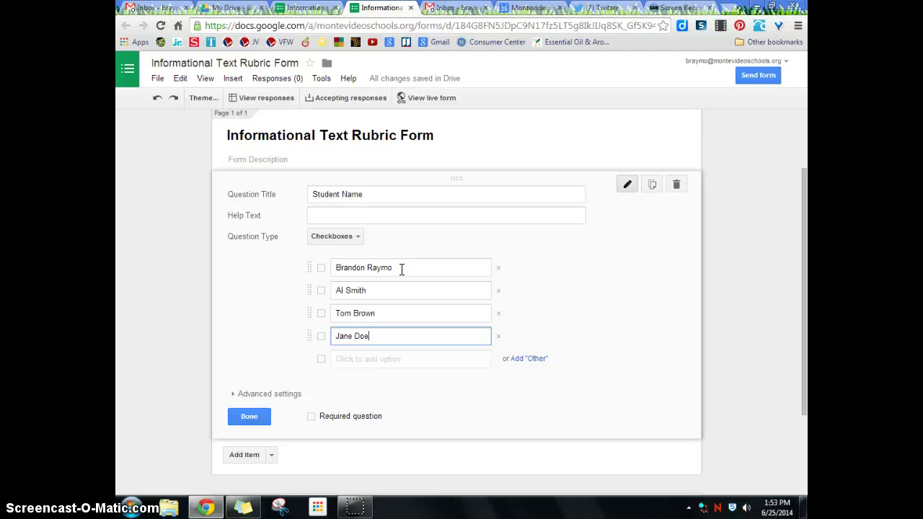
pyautogui.press('Return')
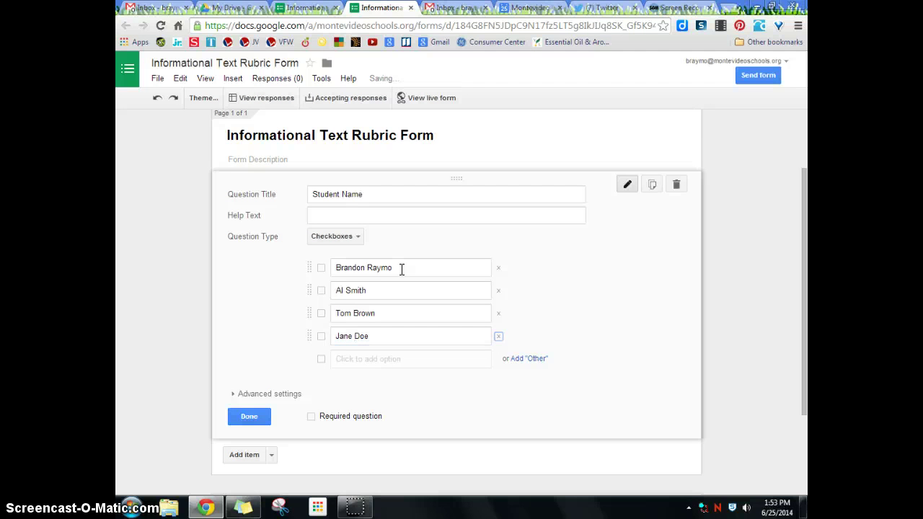
pyautogui.write('John Doe')
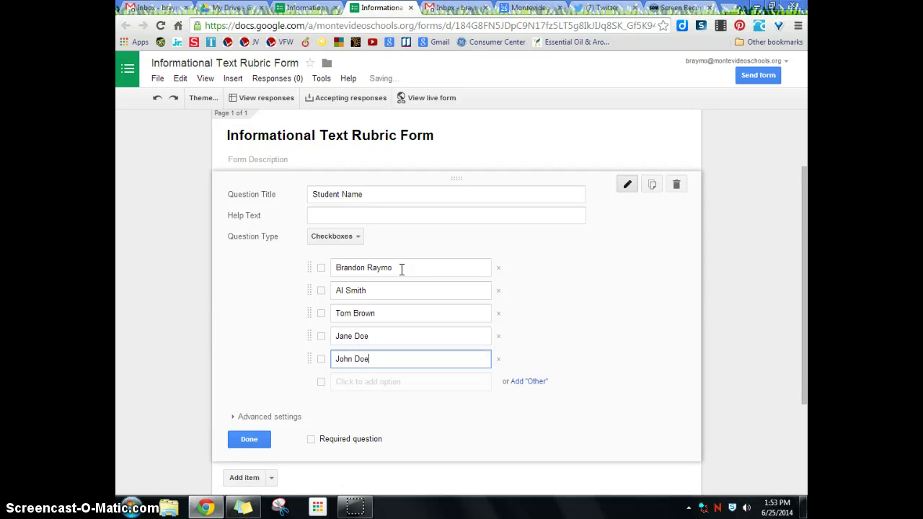
pyautogui.moveTo(804, 282); pyautogui.dragTo(797, 328)
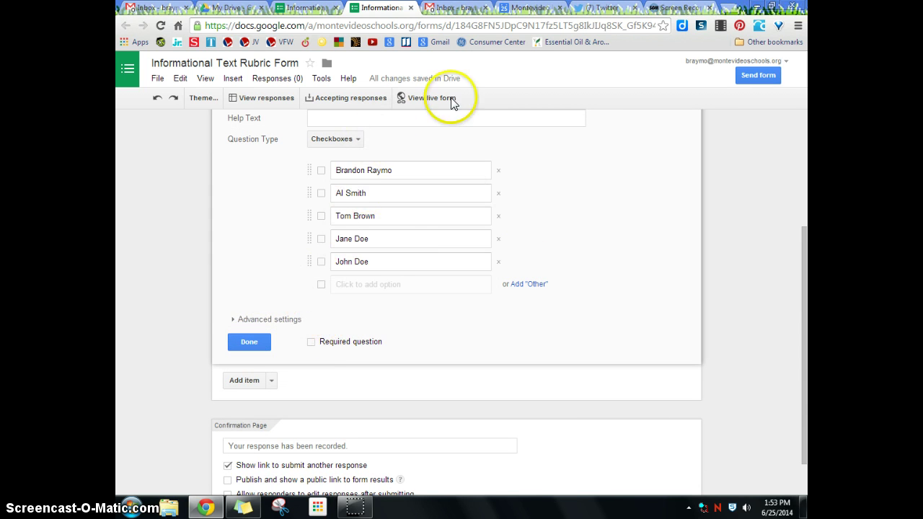
pyautogui.click(312, 343)
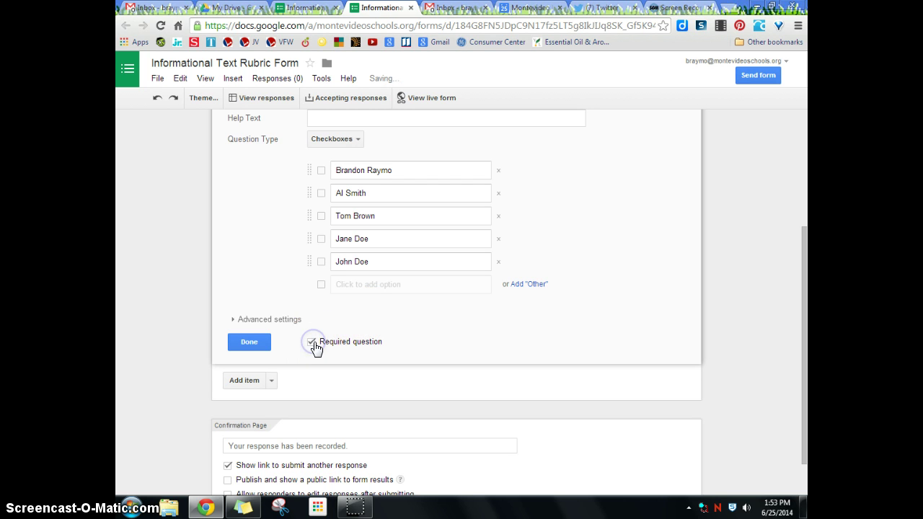
pyautogui.click(243, 341)
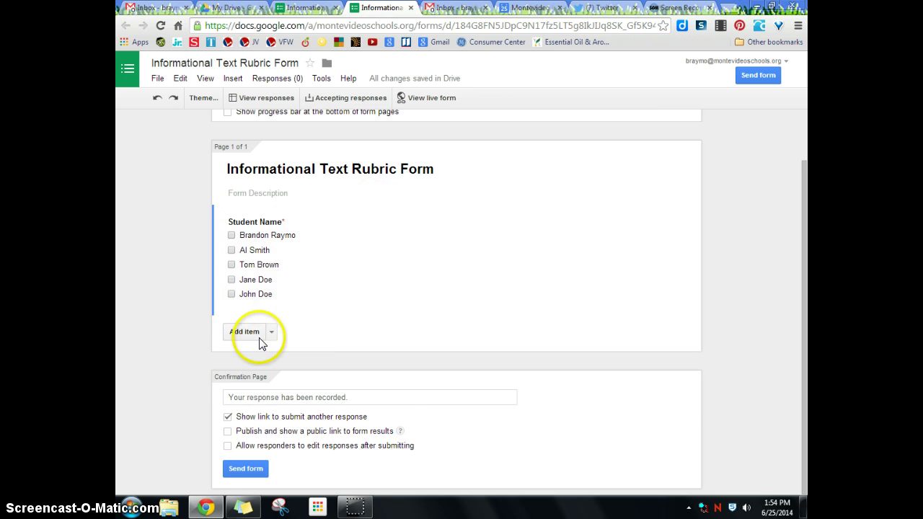
# Add a required 'Section' drop-down question with options Section 1 and Section 2
pyautogui.click(271, 334)
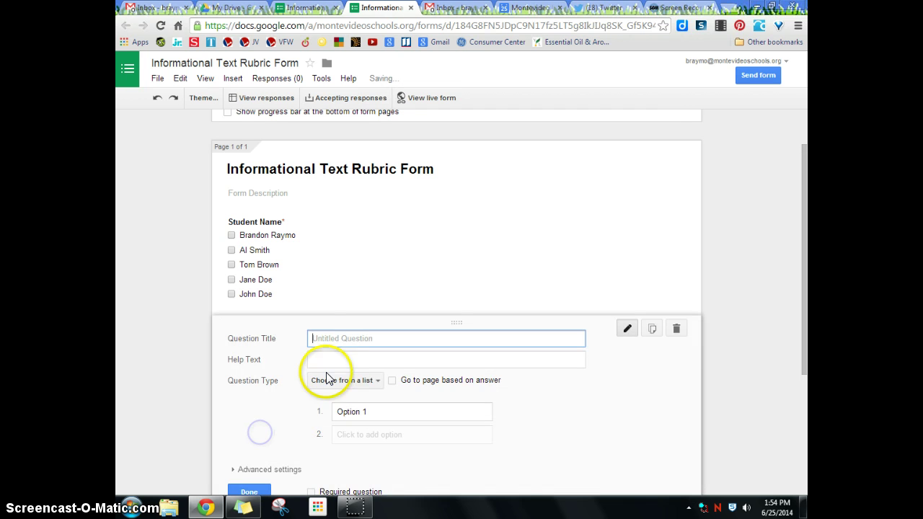
pyautogui.click(334, 343)
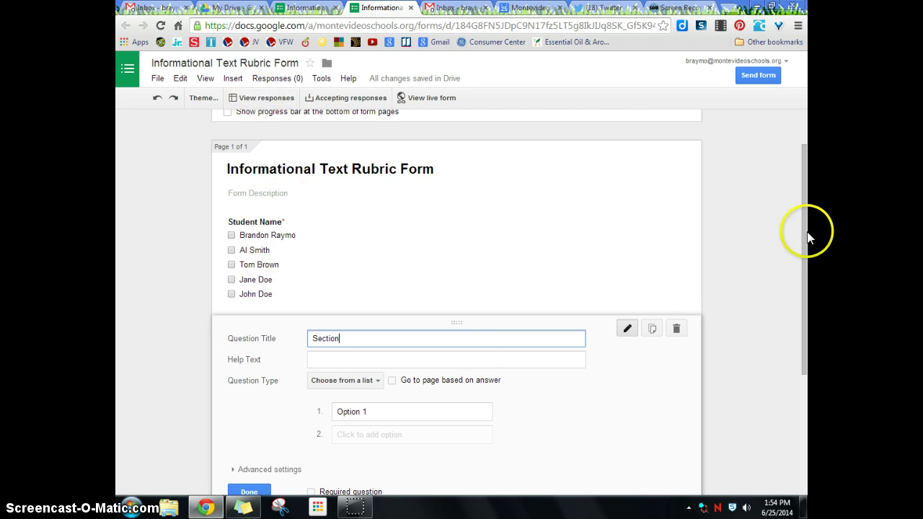
pyautogui.moveTo(804, 233); pyautogui.dragTo(806, 292)
pyautogui.click(398, 311)
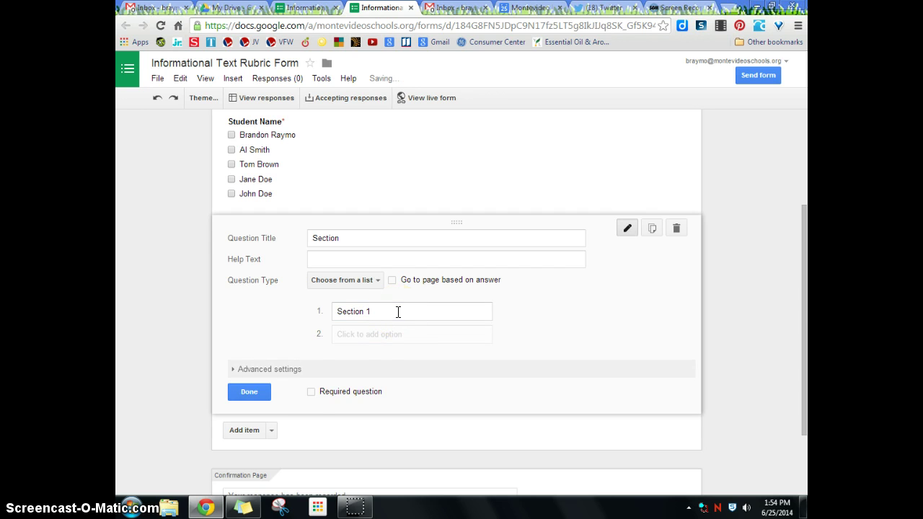
pyautogui.click(381, 335)
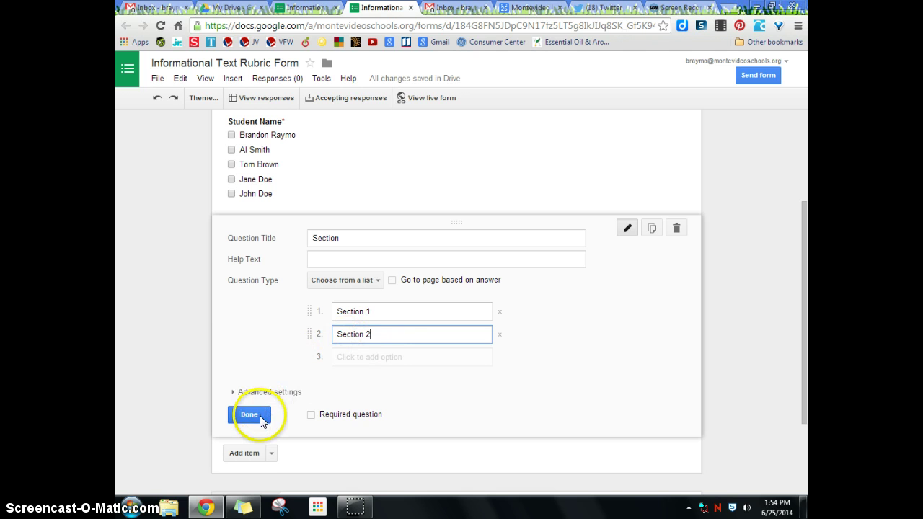
pyautogui.click(311, 414)
pyautogui.click(258, 417)
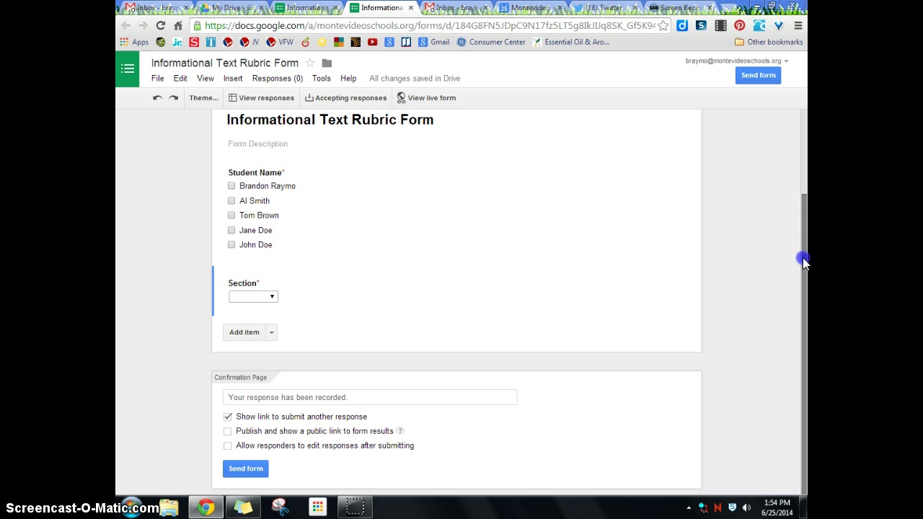
pyautogui.moveTo(805, 262); pyautogui.dragTo(804, 282)
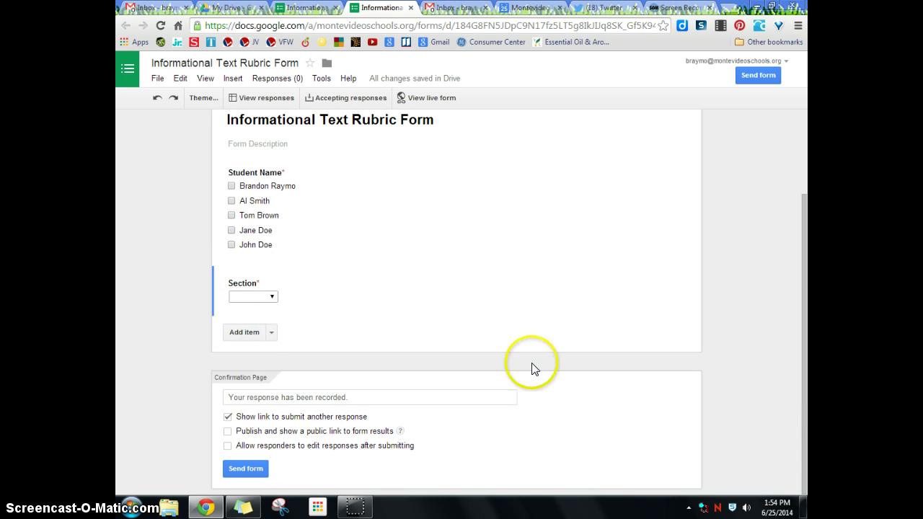
pyautogui.click(271, 333)
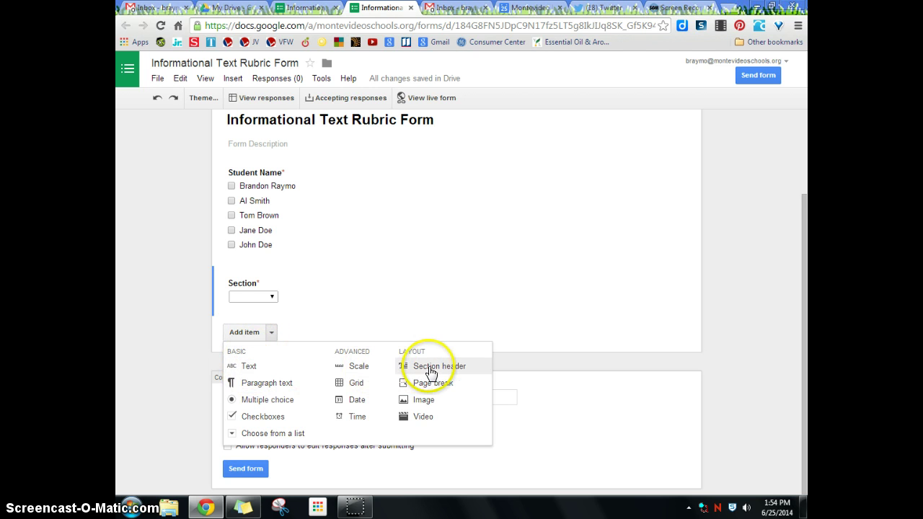
# Insert a 'Learning Targets' section header and check it in the live form preview
pyautogui.click(428, 368)
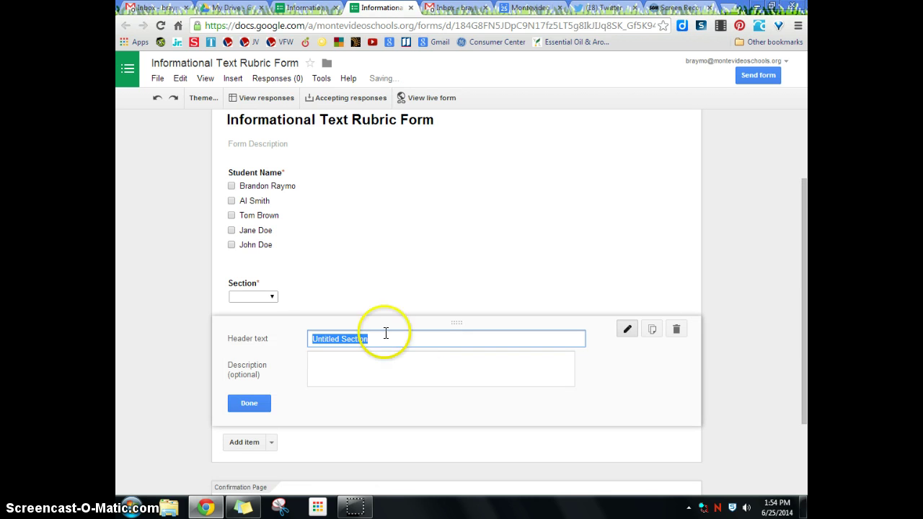
pyautogui.write('Learning Targets')
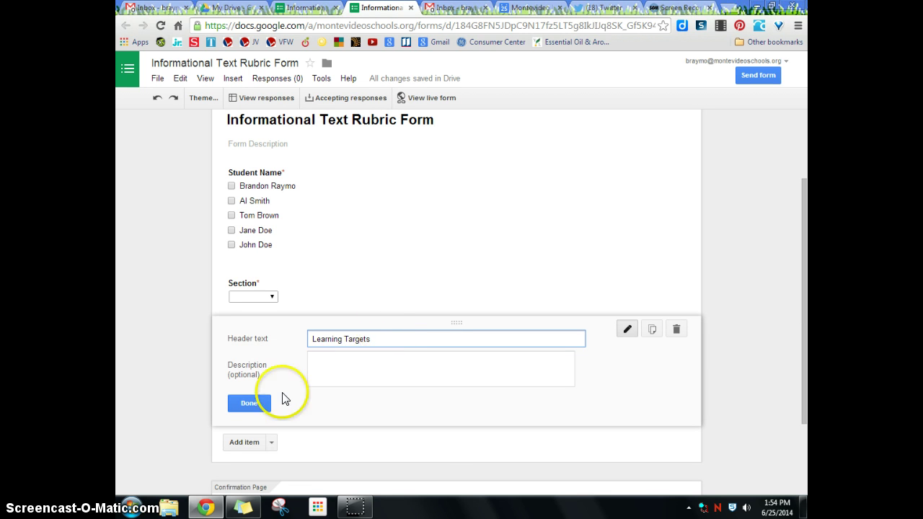
pyautogui.click(263, 402)
pyautogui.moveTo(258, 362)
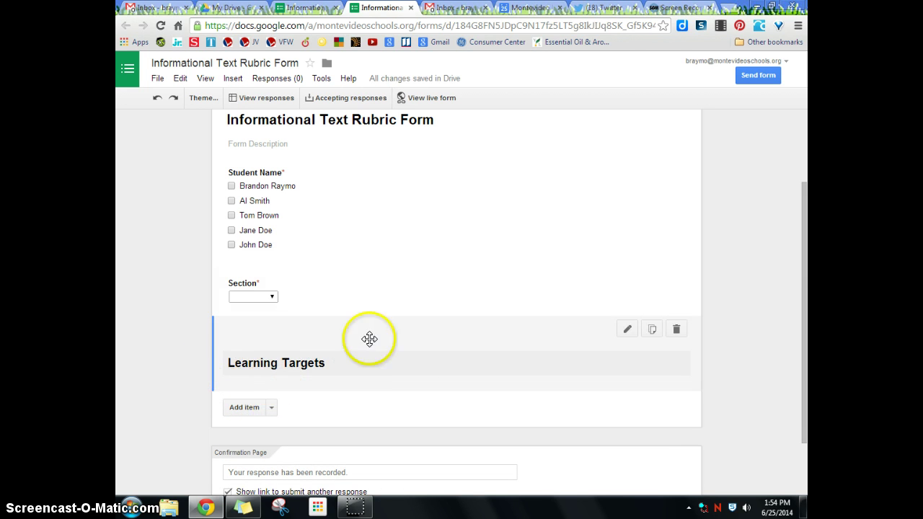
pyautogui.click(433, 98)
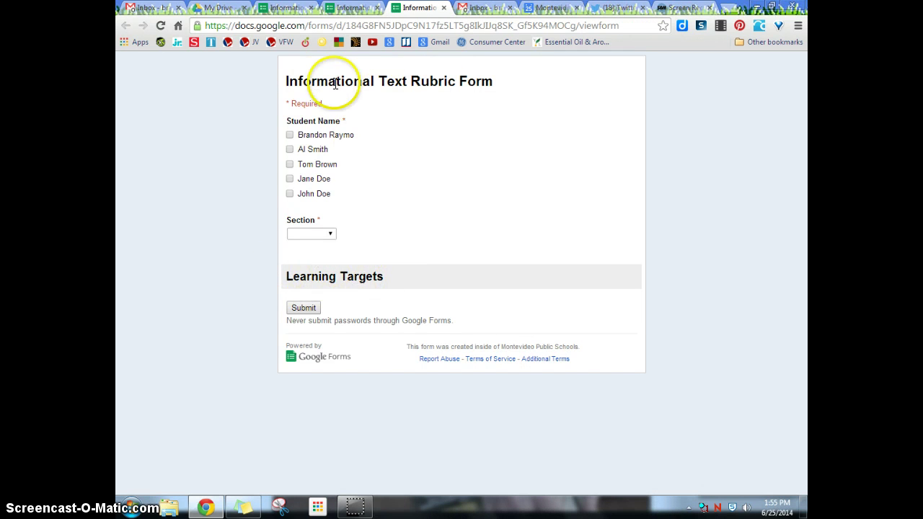
pyautogui.click(444, 8)
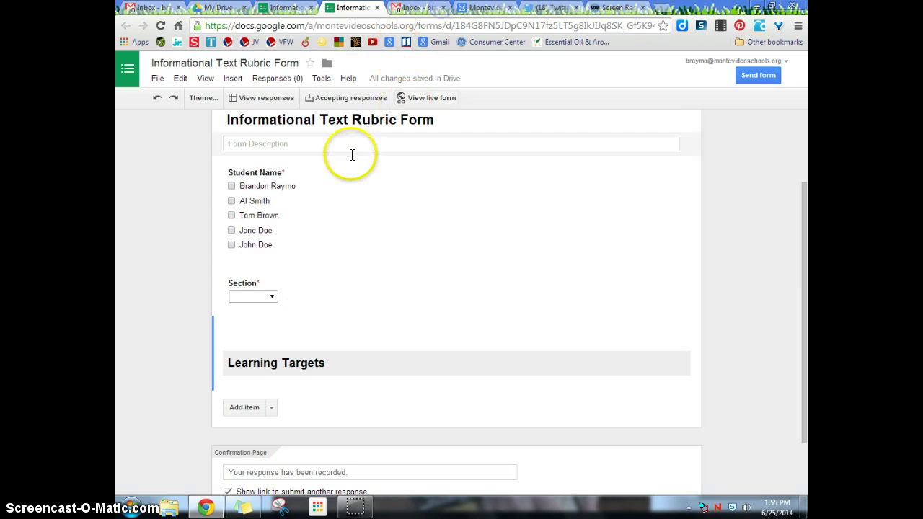
# Add a multiple-choice 'Learning Targets' question with choices Learning Target 1 to 3
pyautogui.click(273, 411)
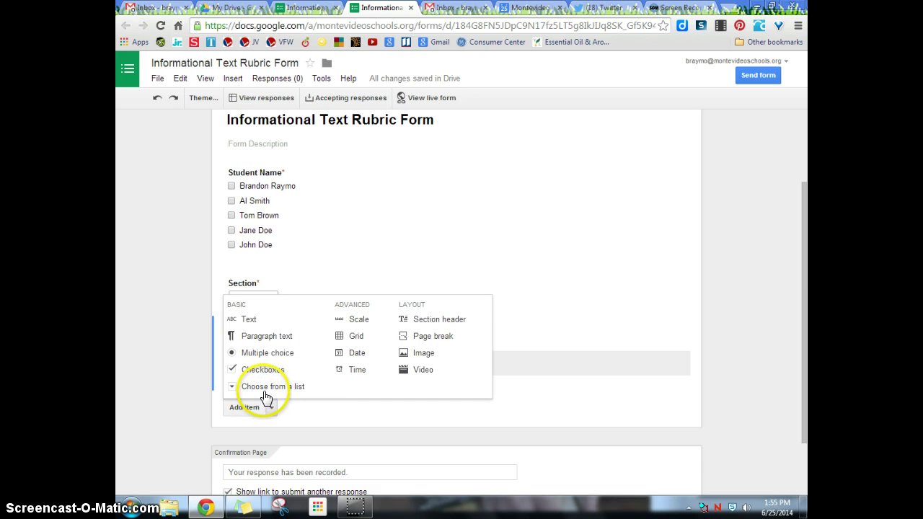
pyautogui.click(264, 352)
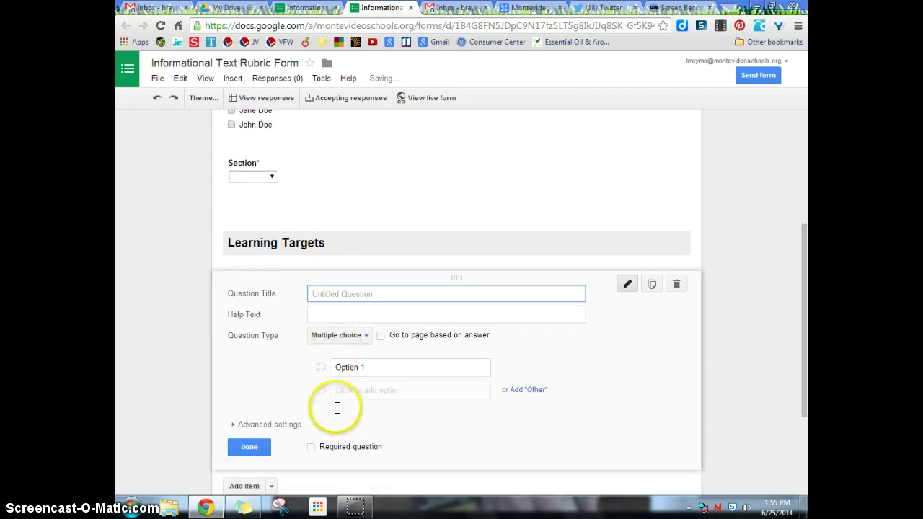
pyautogui.write('Lea')
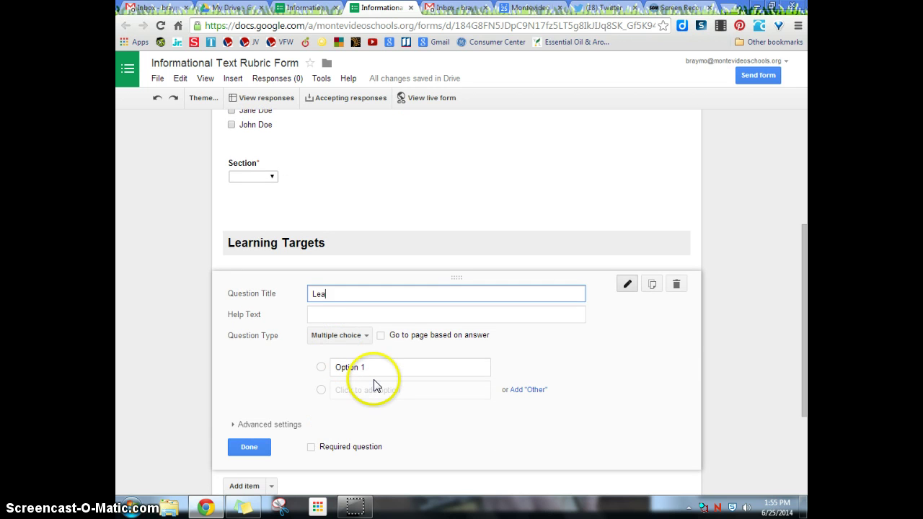
pyautogui.write('rning')
pyautogui.press('Tab')
pyautogui.press('Tab')
pyautogui.press('Tab')
pyautogui.press('Tab')
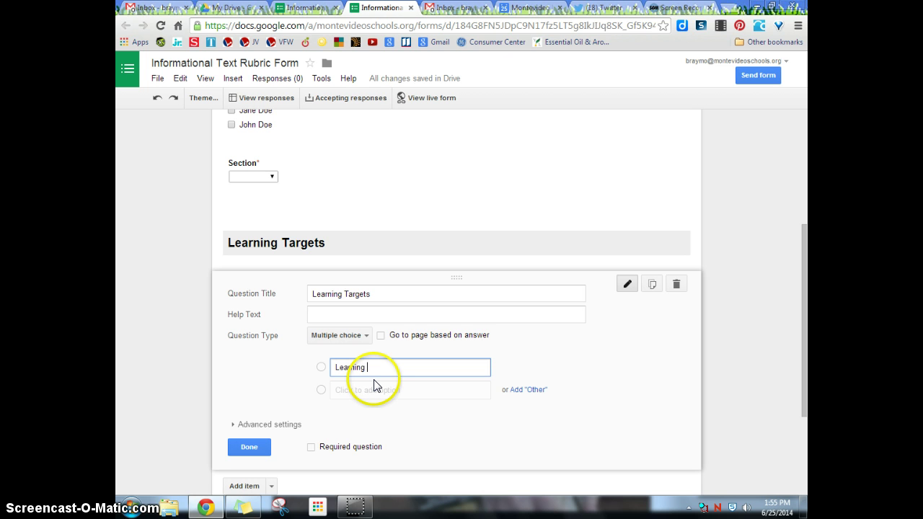
pyautogui.press('Tab')
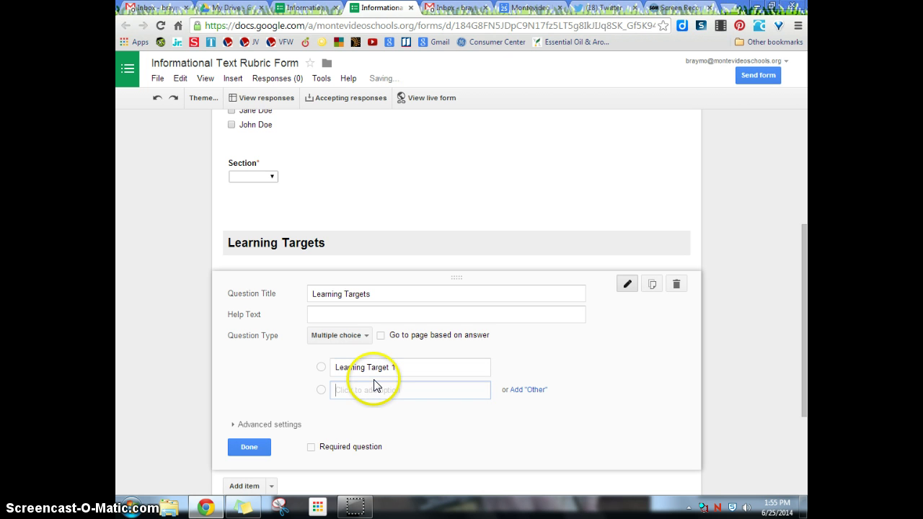
pyautogui.write('Learning Target 2')
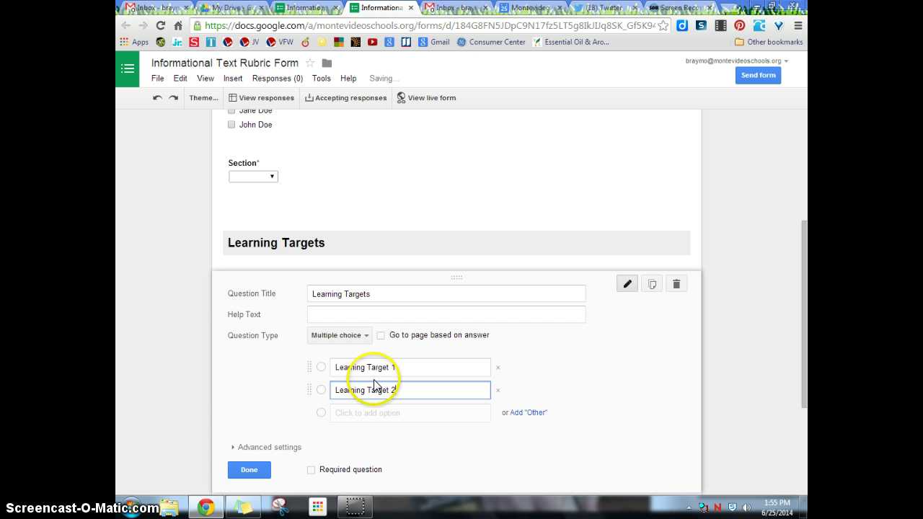
pyautogui.press('Tab')
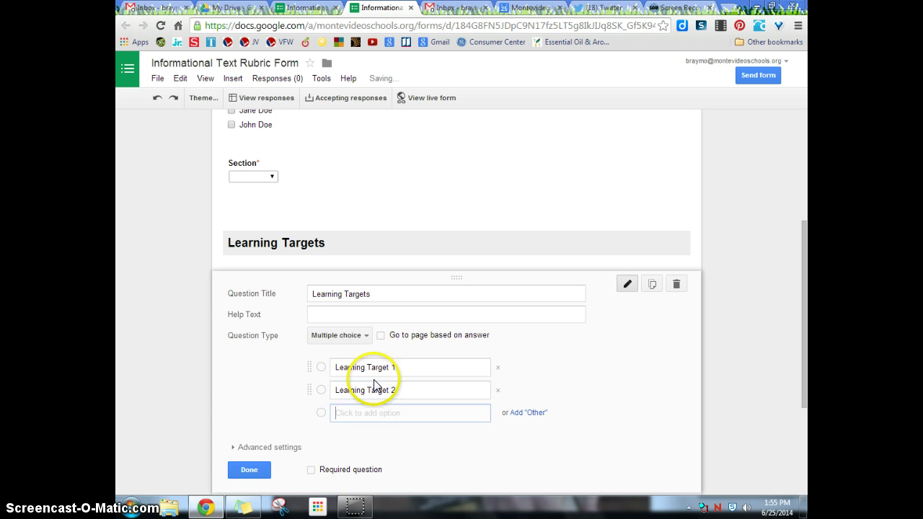
pyautogui.write('Learning Target 3')
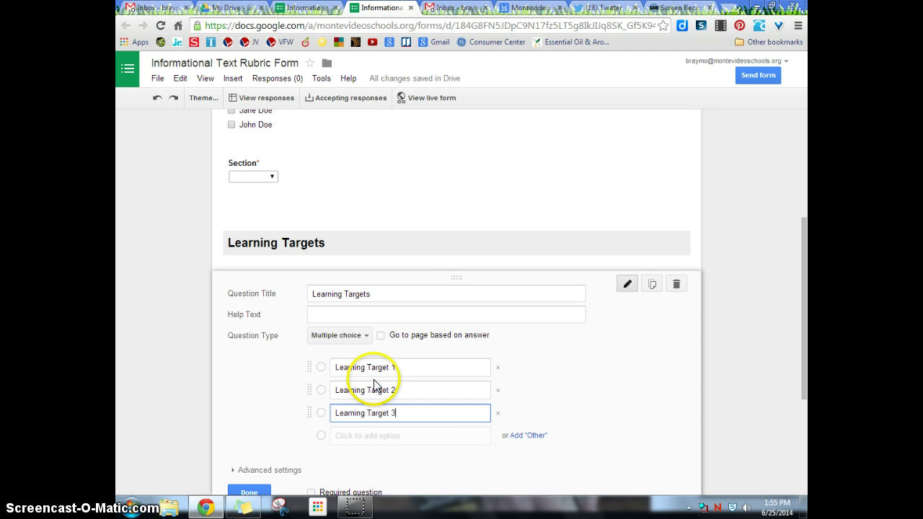
# Add choices Learning Target 4 and 5 and make the question required
pyautogui.press('Return')
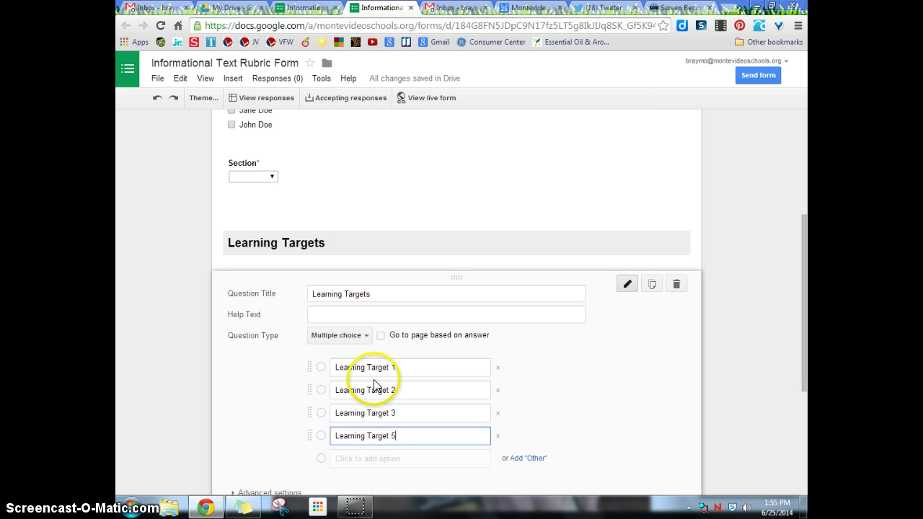
pyautogui.press('BackSpace')
pyautogui.write('4')
pyautogui.press('Return')
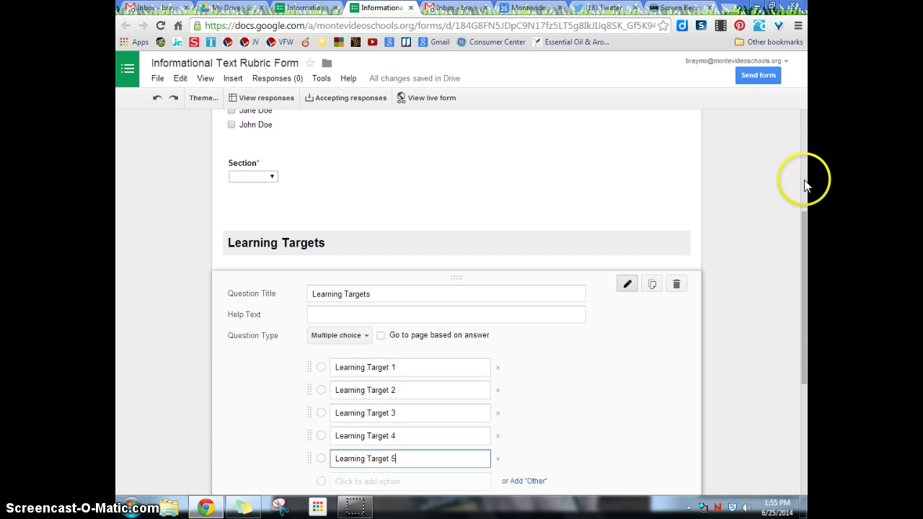
pyautogui.moveTo(803, 274); pyautogui.dragTo(793, 307)
pyautogui.click(311, 375)
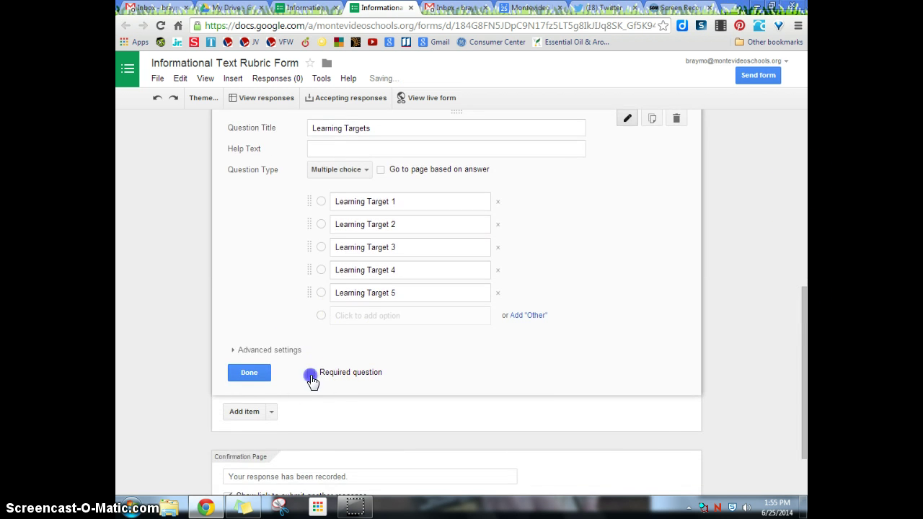
pyautogui.click(246, 372)
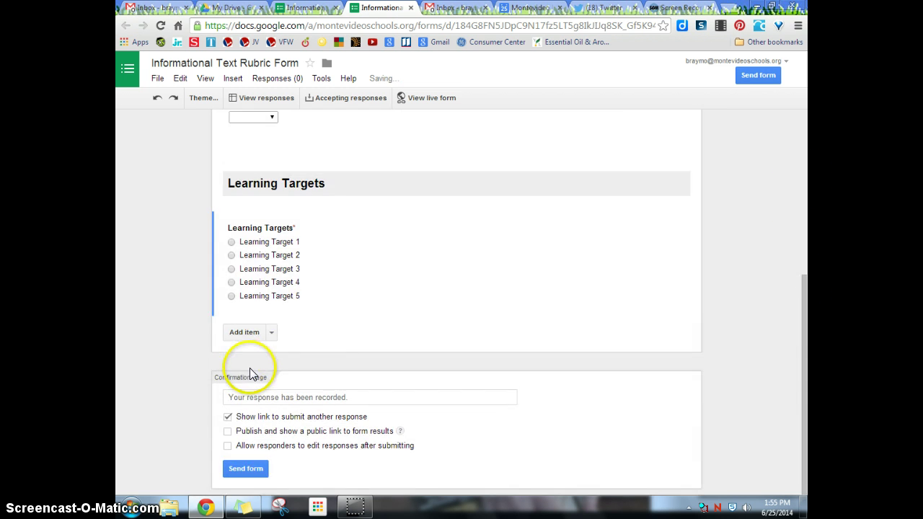
# Add a multiple-choice 'Rubric' question with four numbered answer choices
pyautogui.click(272, 333)
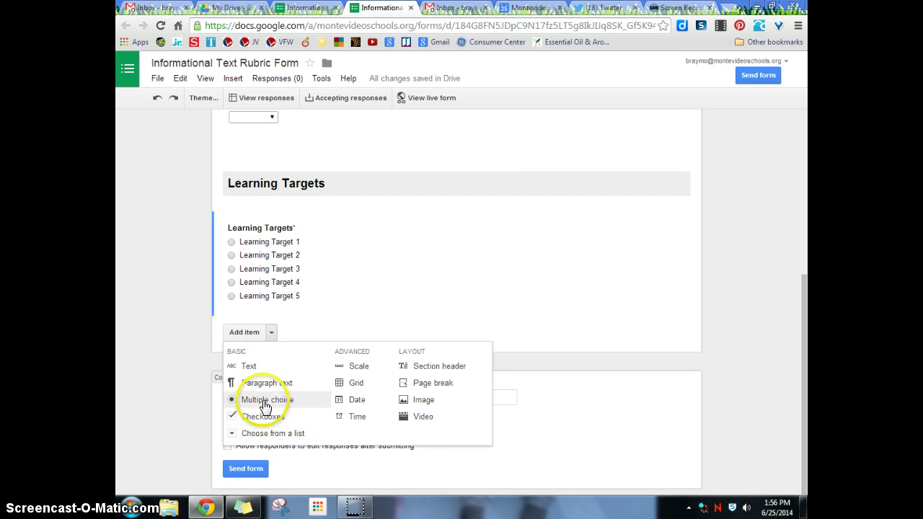
pyautogui.click(264, 400)
pyautogui.click(325, 340)
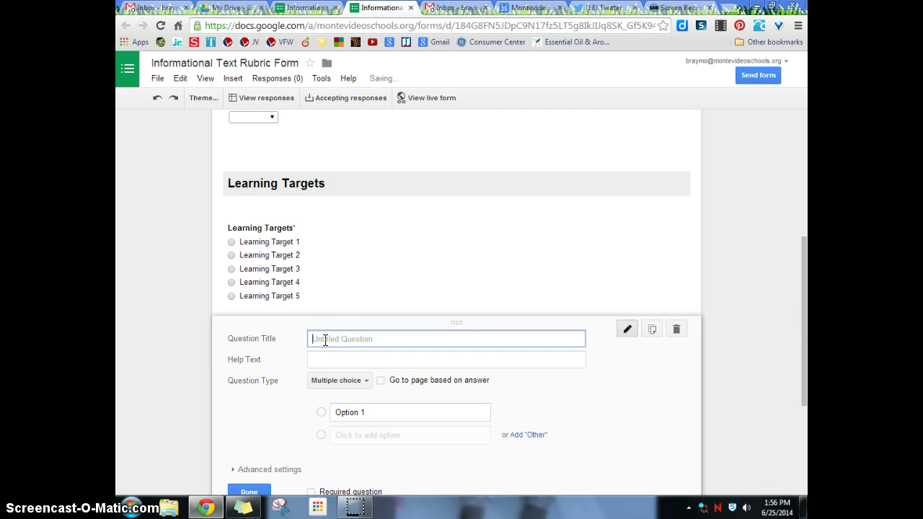
pyautogui.write('Rubric')
pyautogui.press('Tab')
pyautogui.press('Tab')
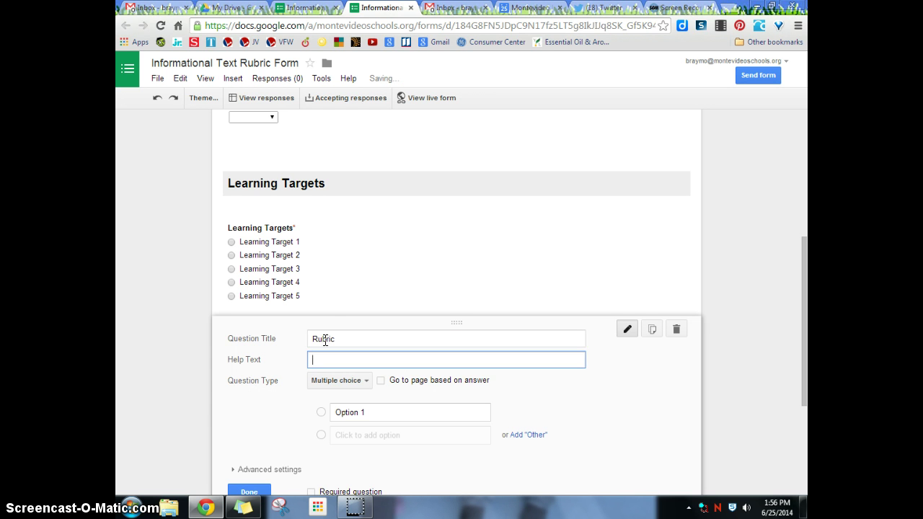
pyautogui.press('Tab')
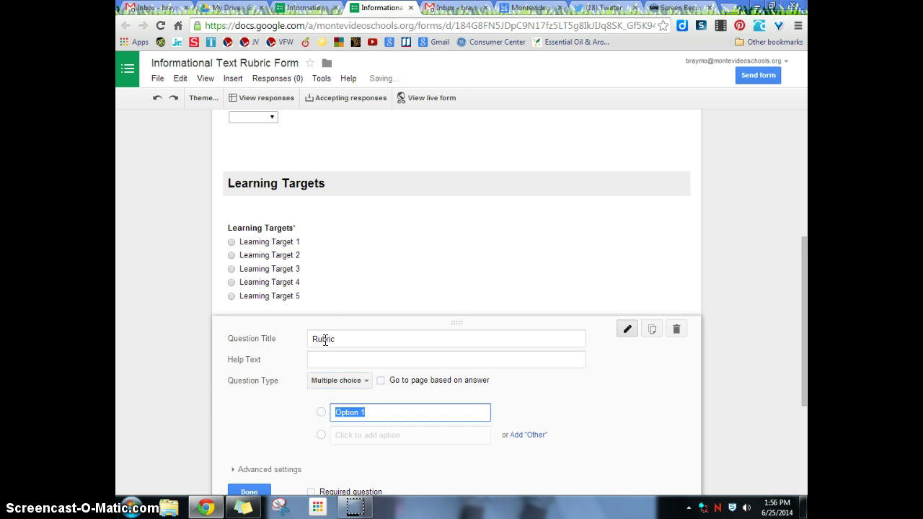
pyautogui.write('4')
pyautogui.press('Tab')
pyautogui.write('3')
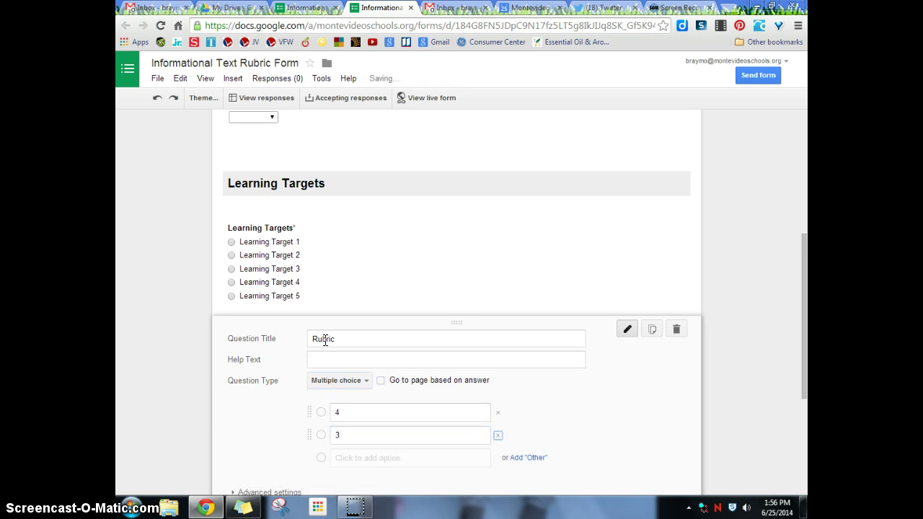
pyautogui.press('Tab')
pyautogui.write('2')
pyautogui.press('Return')
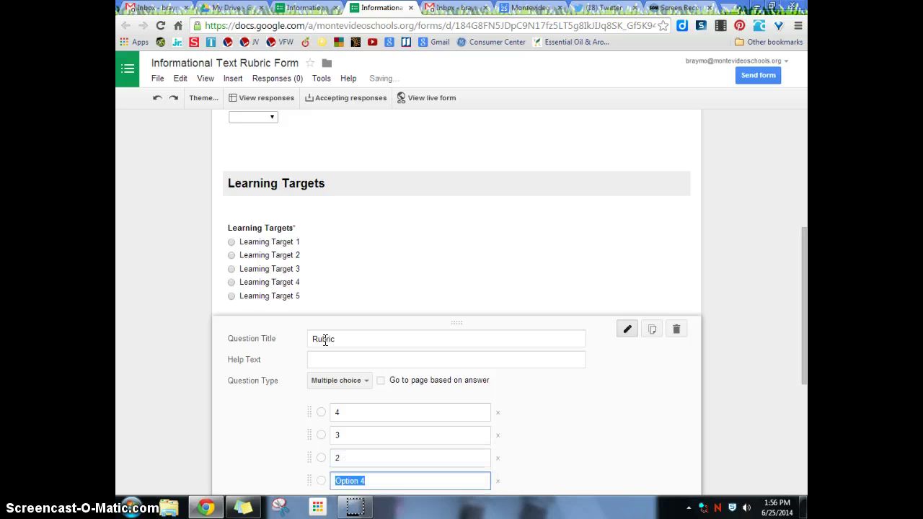
# Label the choices 4 - Exceeds, 3 - Meets, 2 - Partial, 1 - None and make Rubric required
pyautogui.click(358, 412)
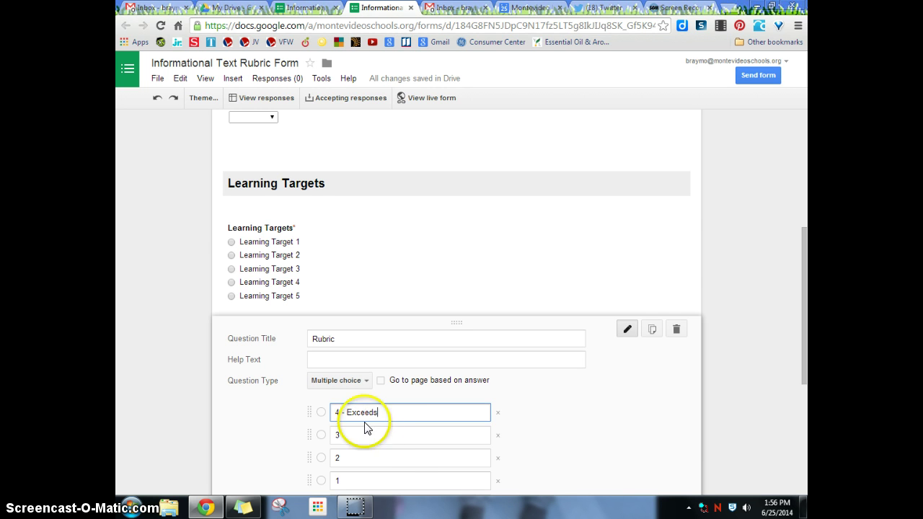
pyautogui.click(373, 431)
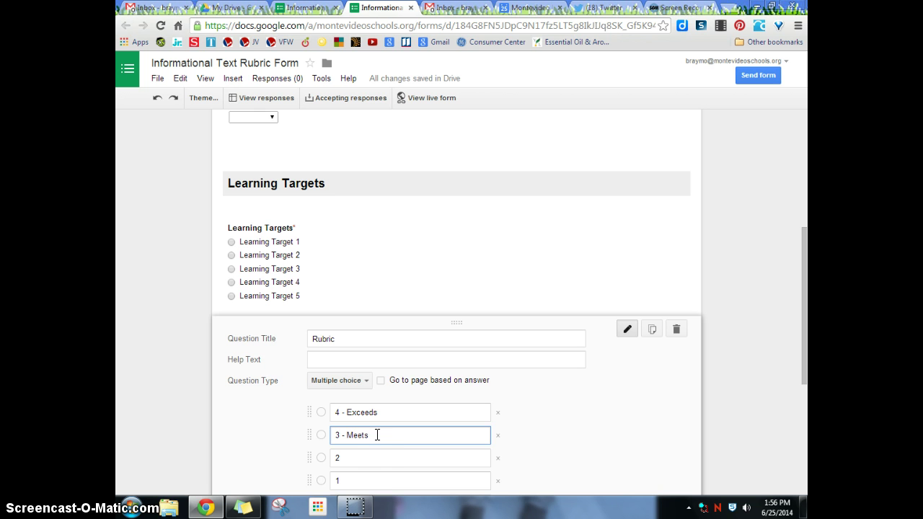
pyautogui.click(375, 460)
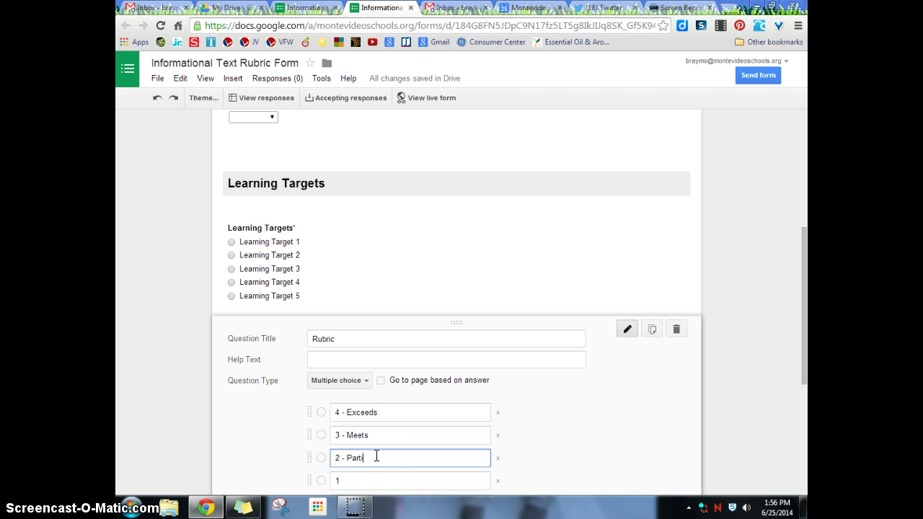
pyautogui.click(359, 482)
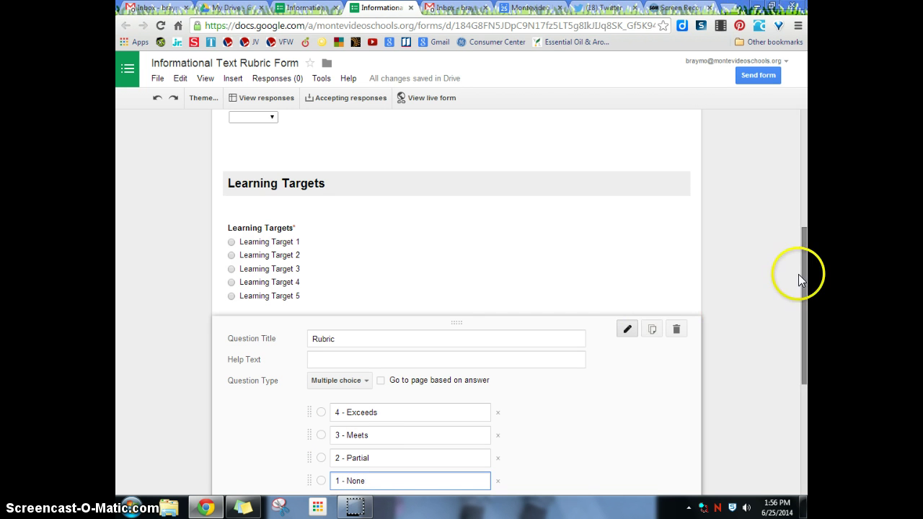
pyautogui.moveTo(800, 277); pyautogui.dragTo(799, 327)
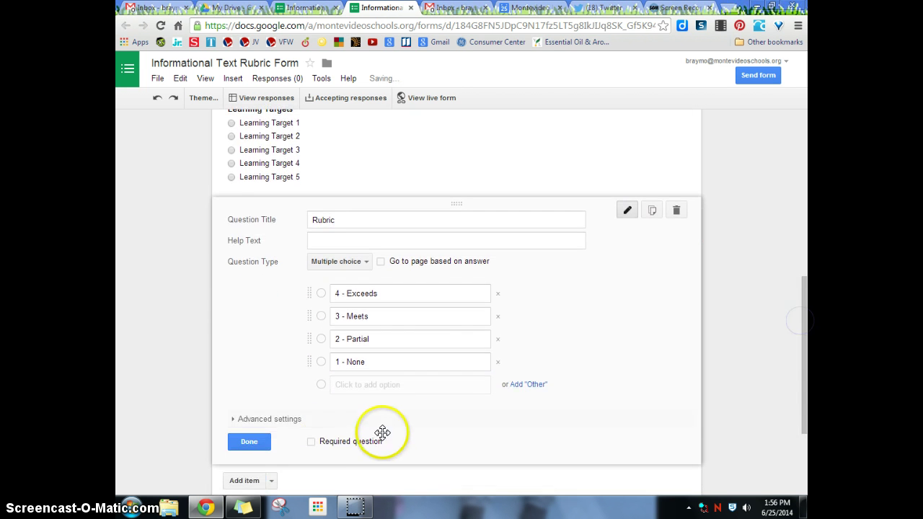
pyautogui.click(311, 442)
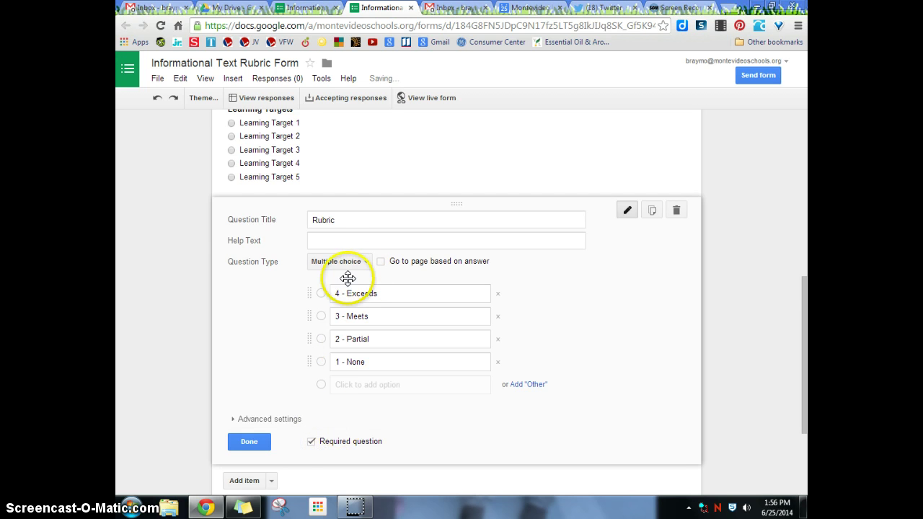
pyautogui.click(249, 442)
pyautogui.scroll(5, 289, 390)
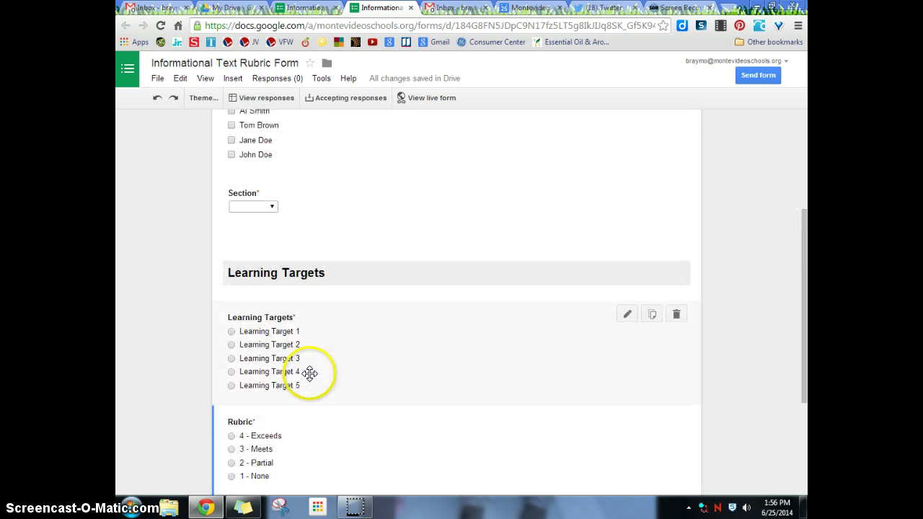
# Submit a live-form response for one student: Section 1, Learning Target 2, rated 4 - Exceeds
pyautogui.click(405, 99)
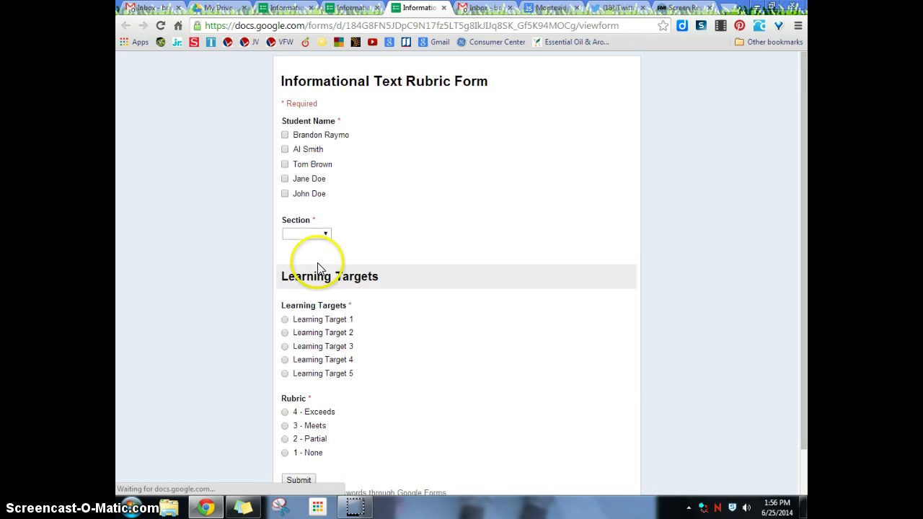
pyautogui.scroll(-1, 420, 297)
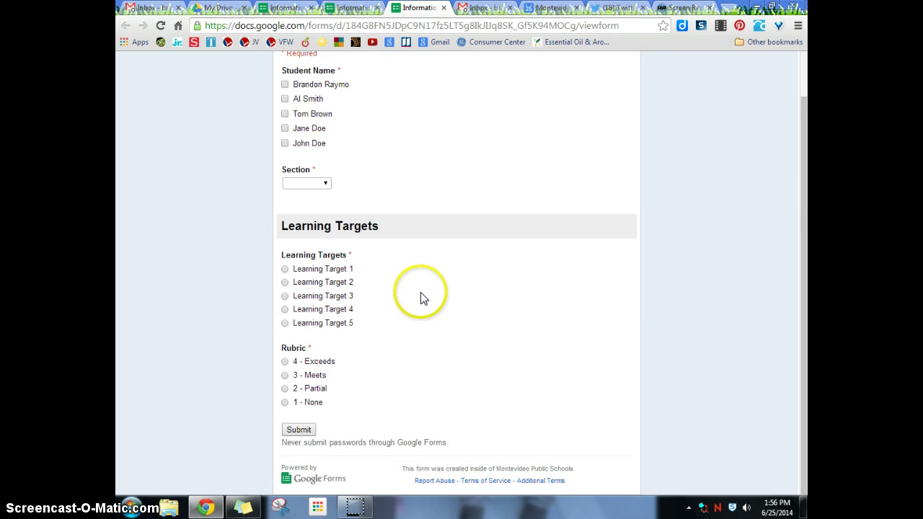
pyautogui.scroll(1, 422, 297)
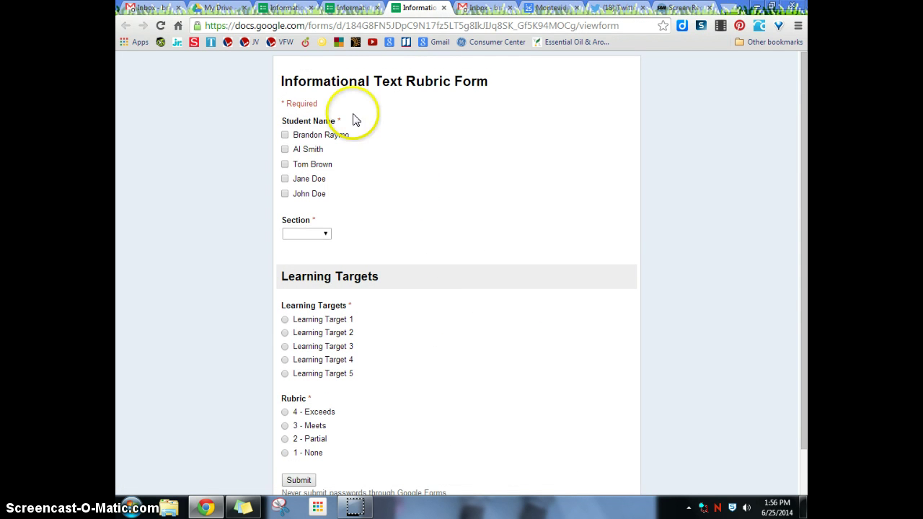
pyautogui.click(285, 165)
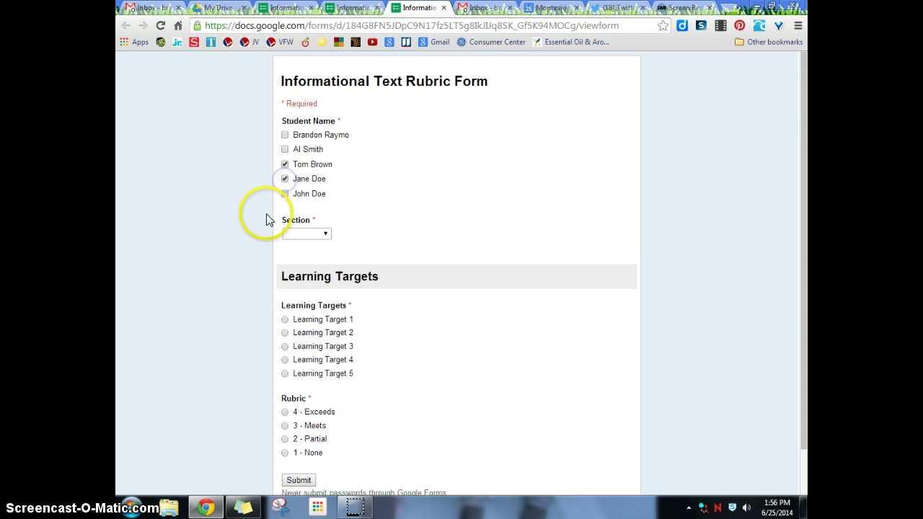
pyautogui.click(308, 255)
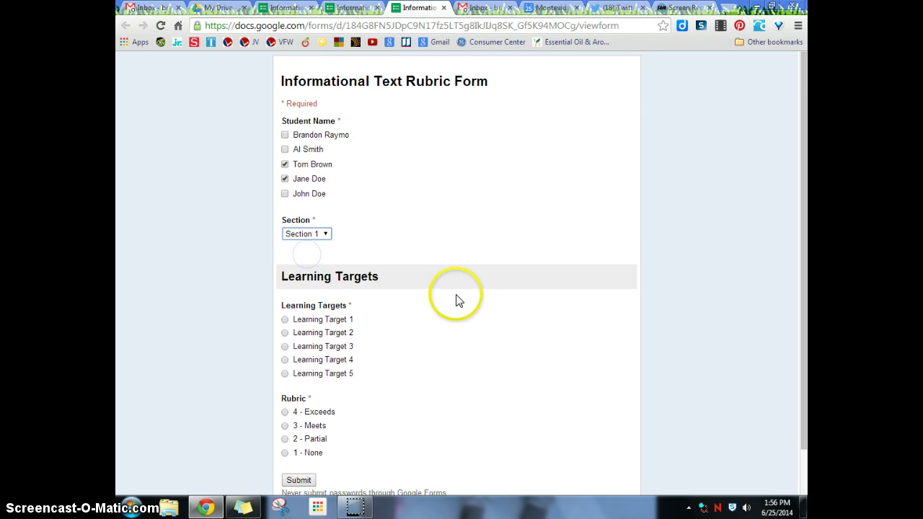
pyautogui.scroll(-1, 454, 300)
pyautogui.click(284, 282)
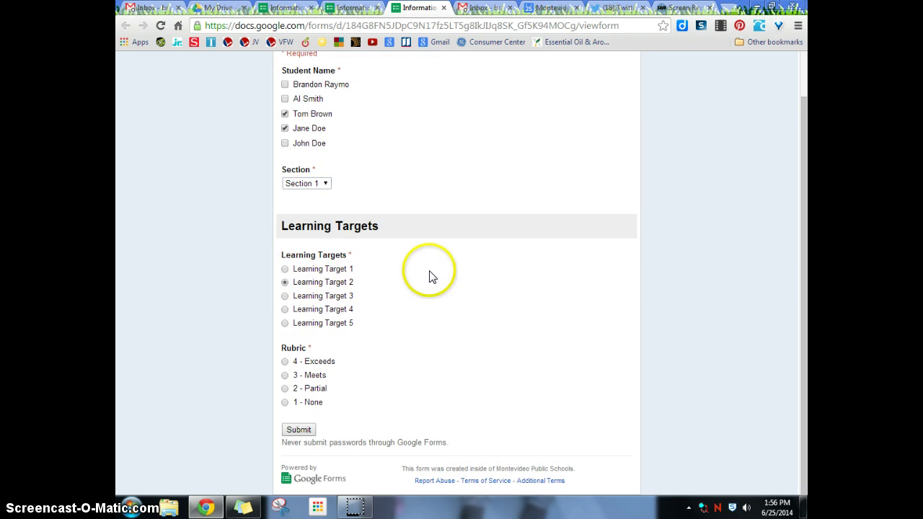
pyautogui.click(285, 362)
pyautogui.click(299, 429)
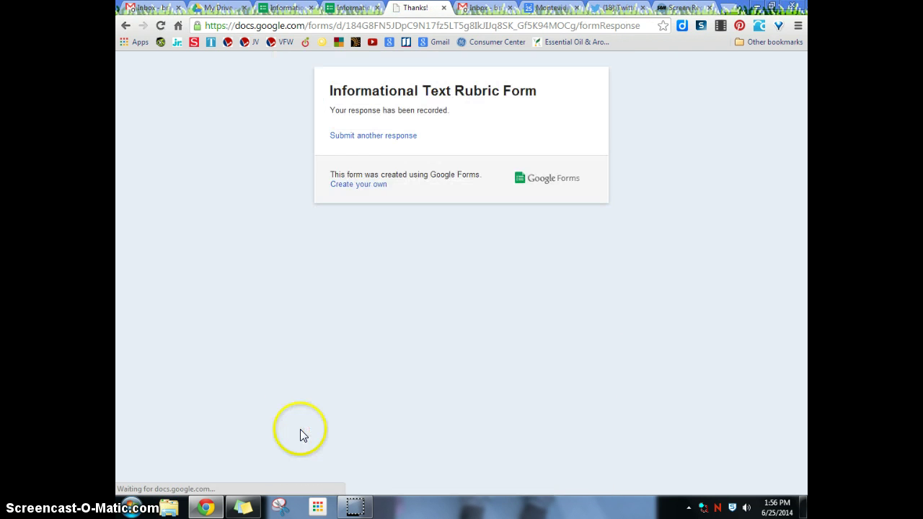
# Submit a response for two students in Section 1, Learning Target 3, rated 2 - Partial
pyautogui.click(410, 143)
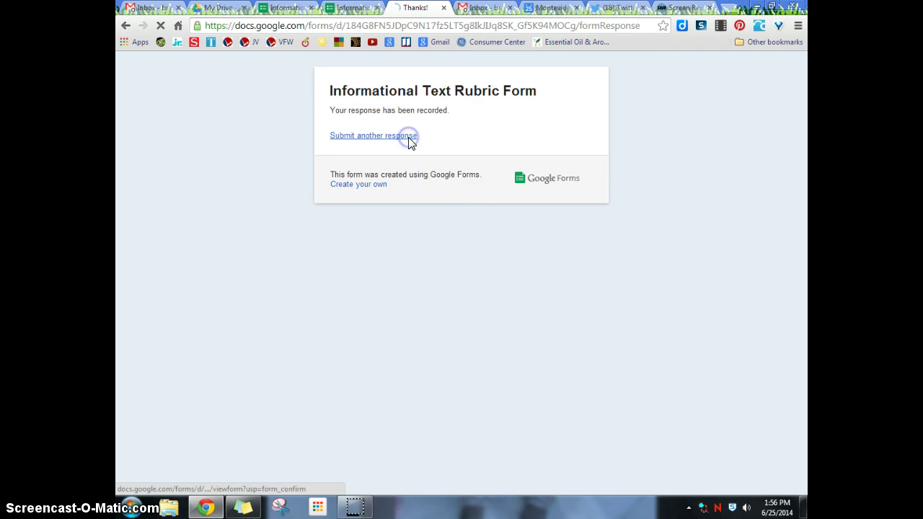
pyautogui.click(285, 164)
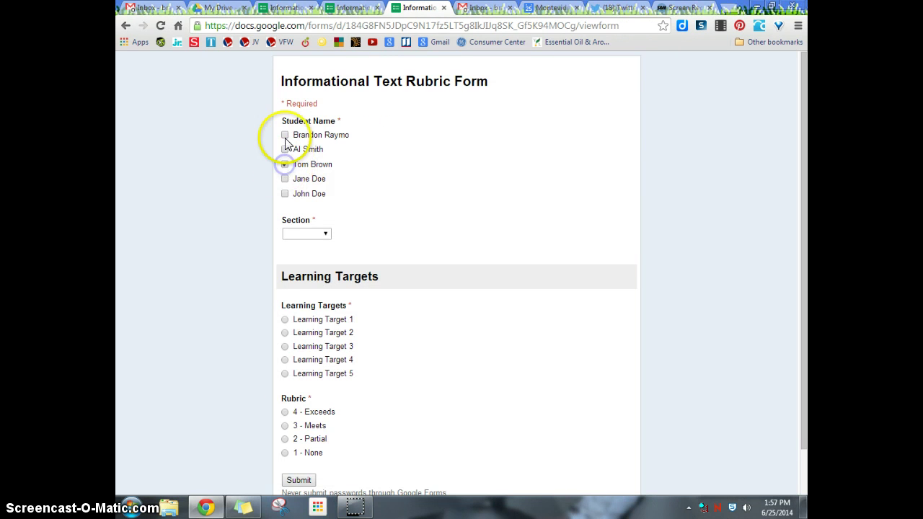
pyautogui.click(285, 135)
pyautogui.click(302, 233)
pyautogui.click(311, 256)
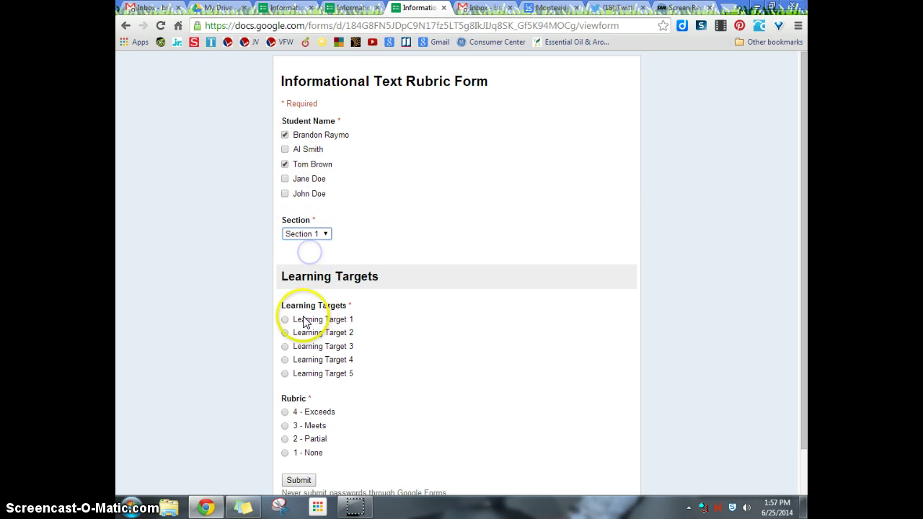
pyautogui.click(285, 347)
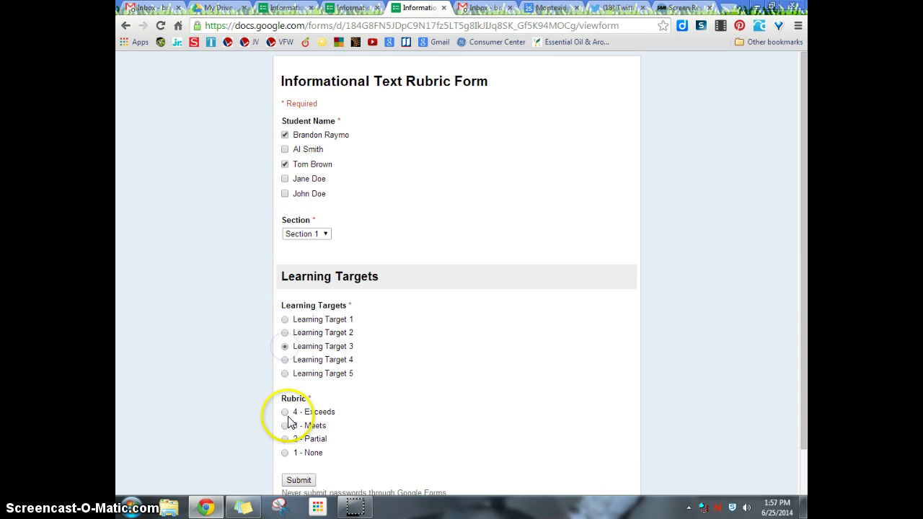
pyautogui.click(285, 439)
pyautogui.click(301, 480)
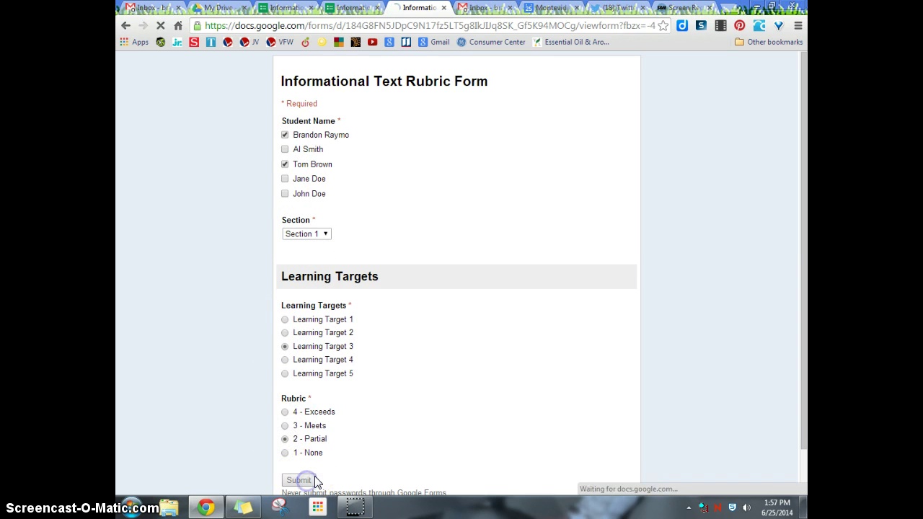
pyautogui.click(406, 137)
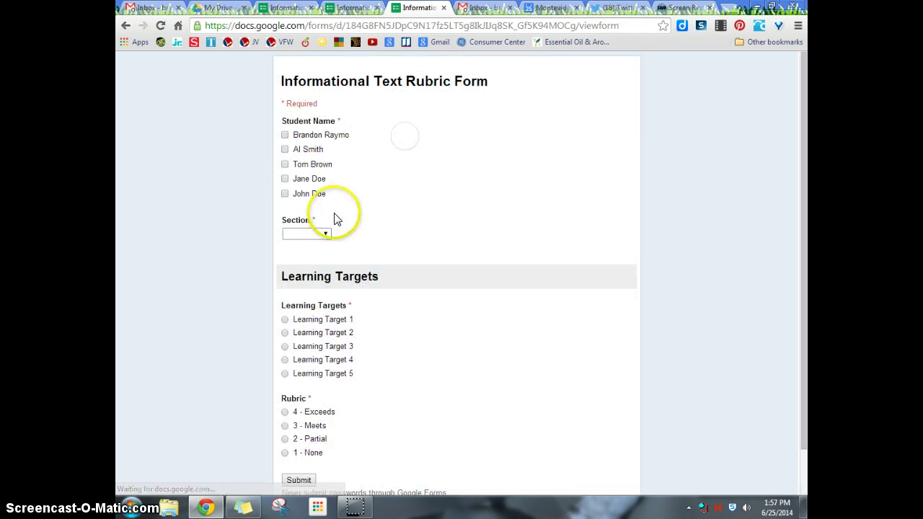
# Submit a response for the first two students: Section 2, Learning Target 4, rated 3 - Meets
pyautogui.click(285, 150)
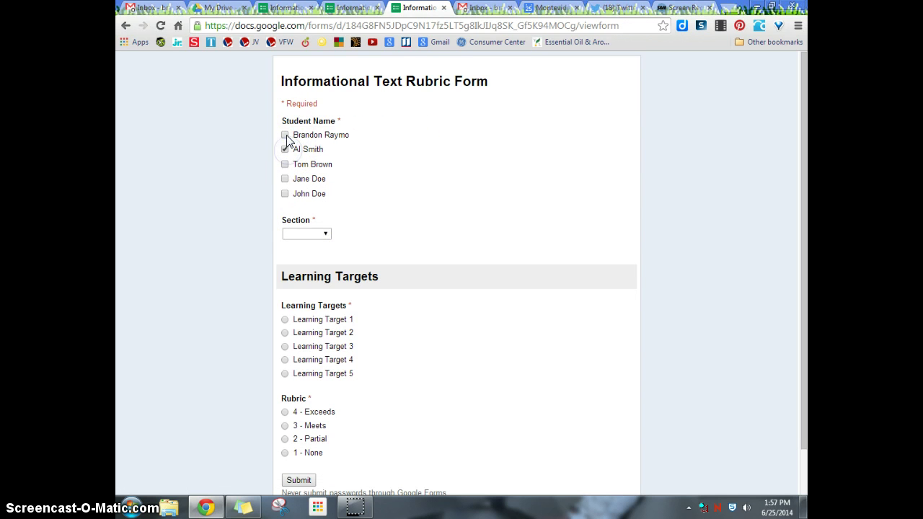
pyautogui.click(285, 136)
pyautogui.click(307, 234)
pyautogui.click(303, 260)
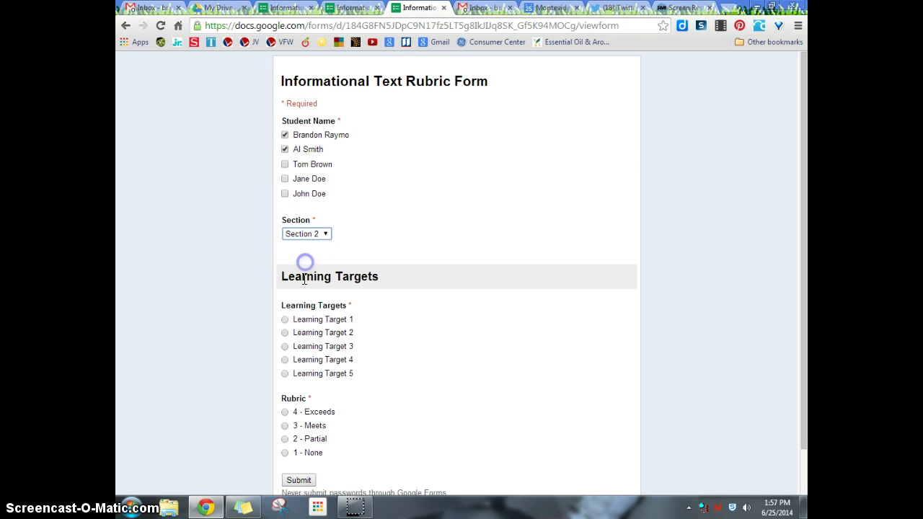
pyautogui.click(285, 360)
pyautogui.click(285, 426)
pyautogui.click(302, 481)
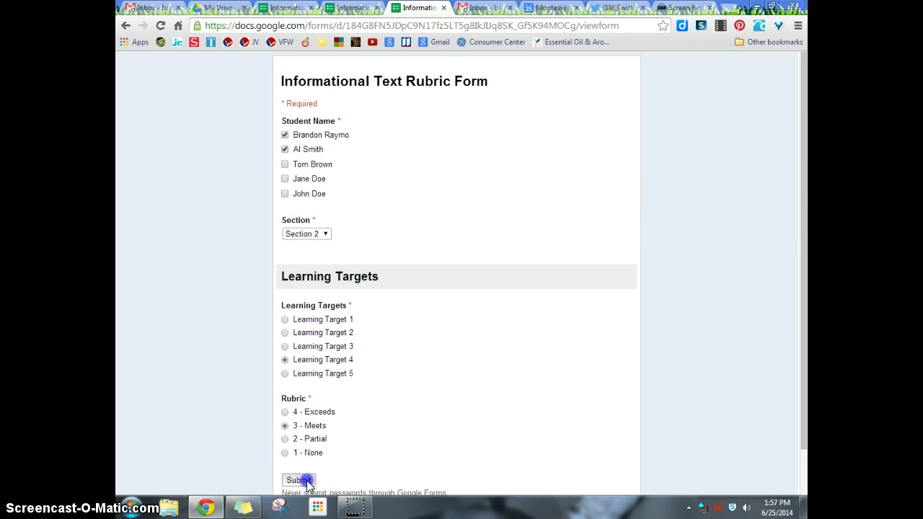
# Submit a second response for the first and third students: Section 2, Learning Target 4, rated 4 - Exceeds
pyautogui.click(368, 135)
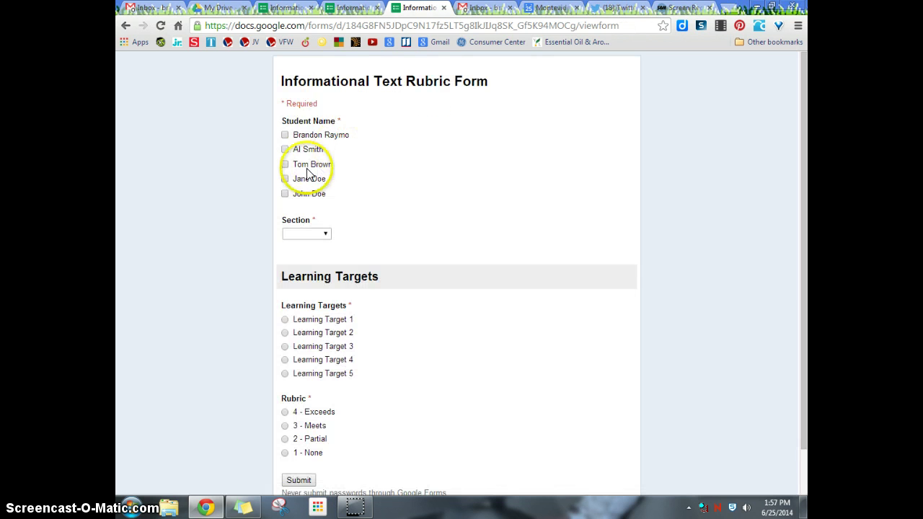
pyautogui.click(285, 136)
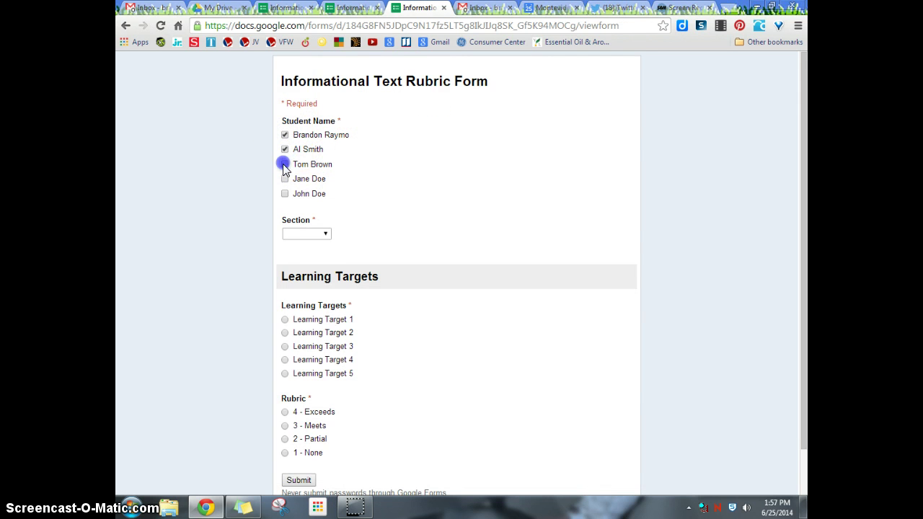
pyautogui.click(285, 164)
pyautogui.click(303, 265)
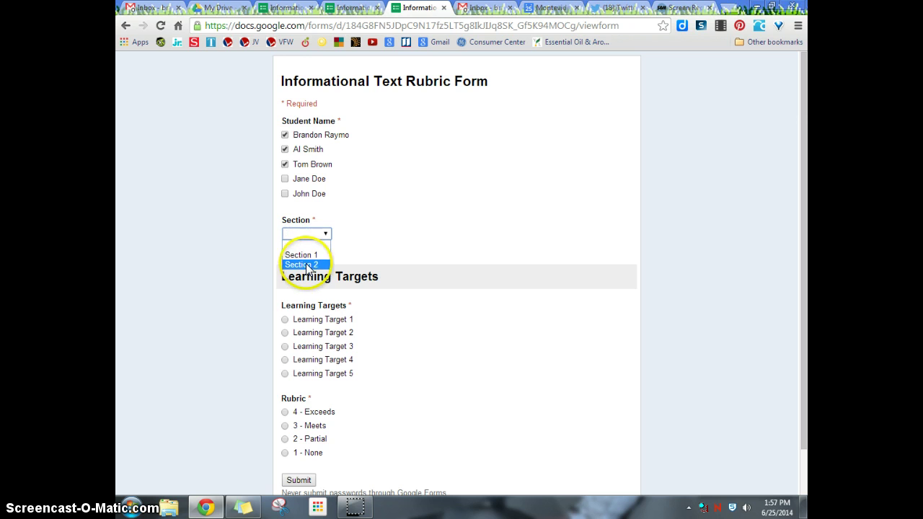
pyautogui.click(285, 359)
pyautogui.click(284, 439)
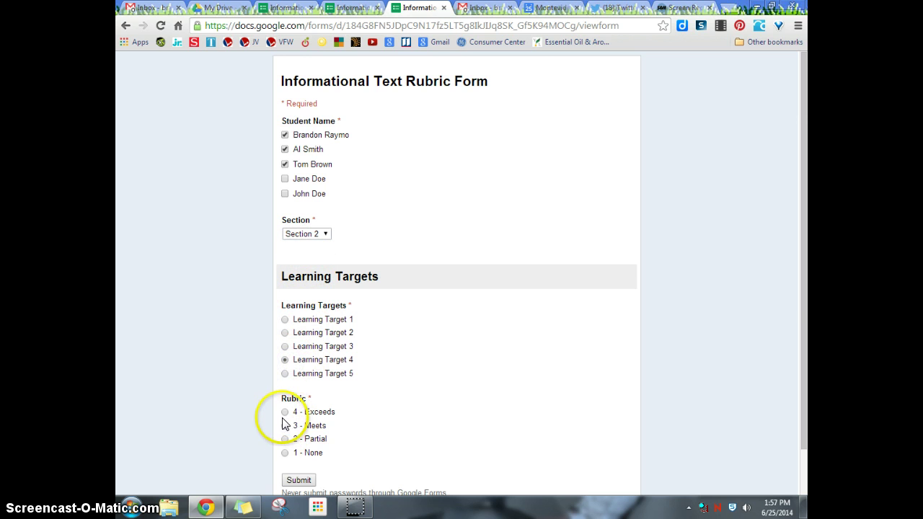
pyautogui.click(285, 412)
pyautogui.click(299, 481)
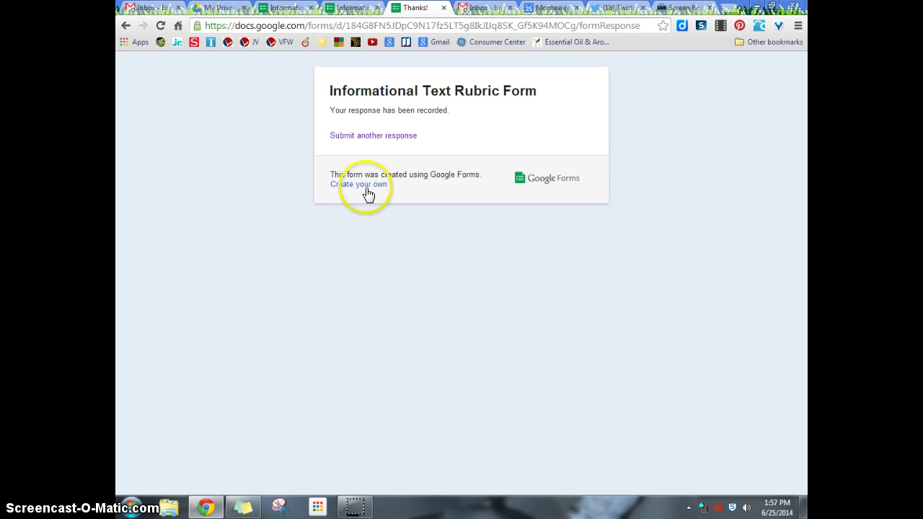
# Submit a third Section 2 response for the second and fifth students, then return to editing the form
pyautogui.click(373, 136)
pyautogui.click(285, 149)
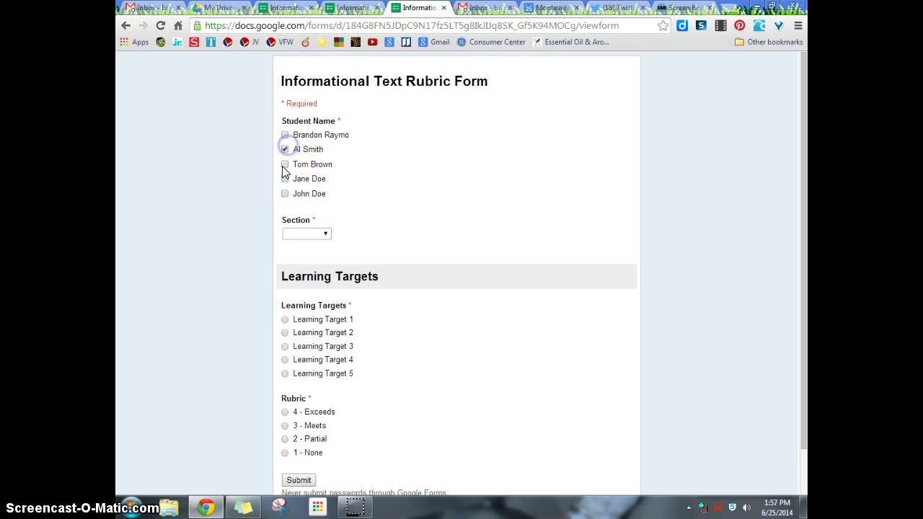
pyautogui.click(286, 194)
pyautogui.click(295, 234)
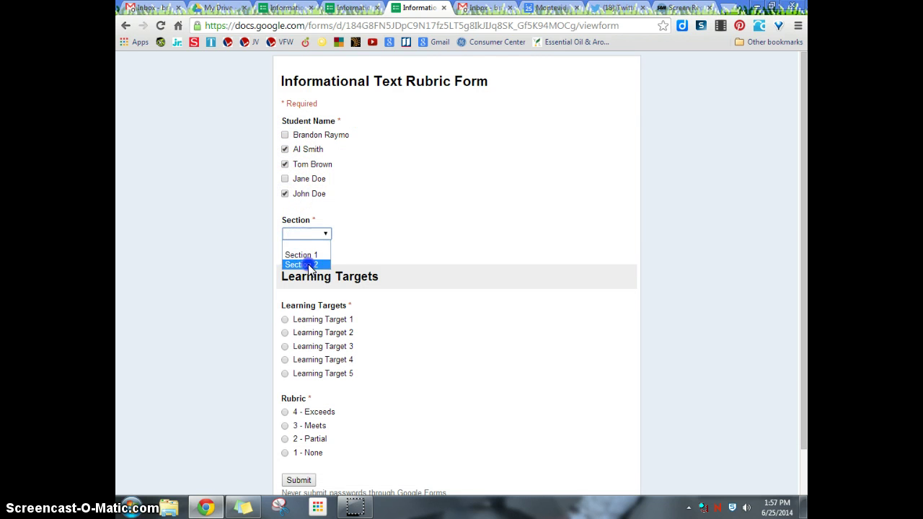
pyautogui.click(303, 264)
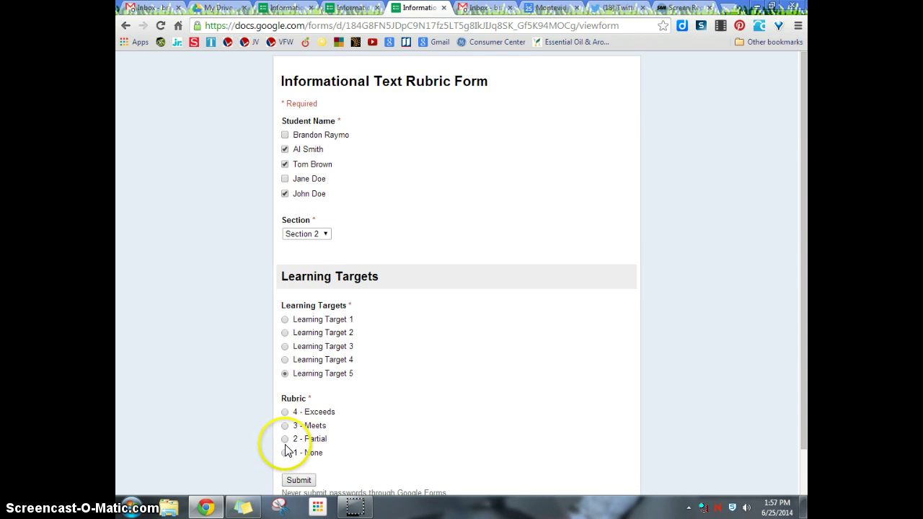
pyautogui.click(299, 480)
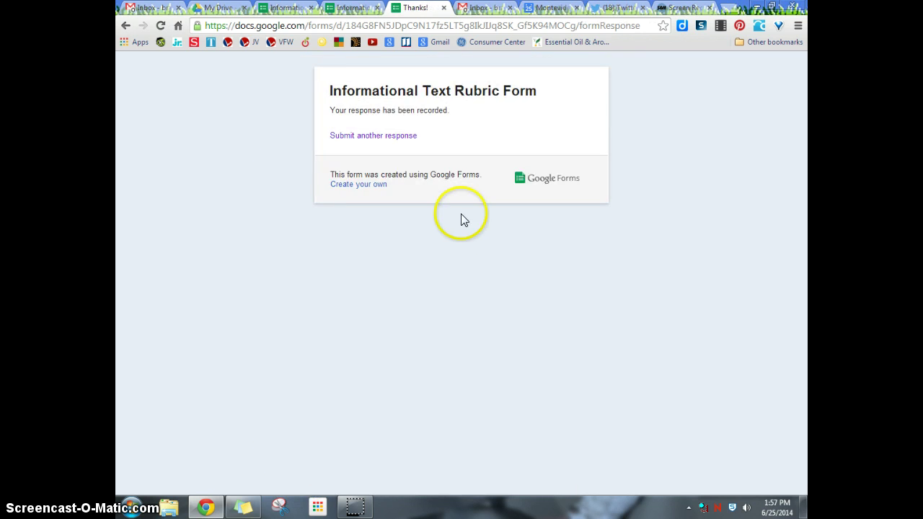
pyautogui.click(402, 137)
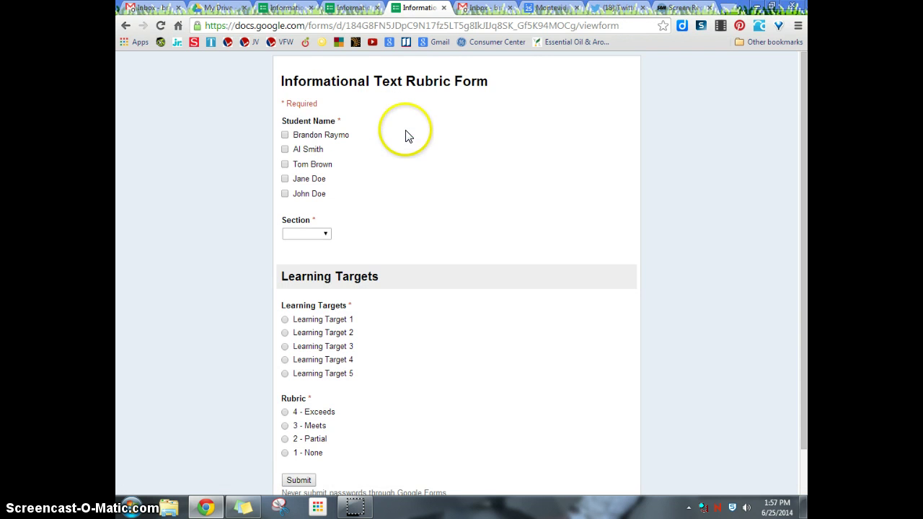
pyautogui.click(353, 8)
# Scroll the form editor to confirm Responses (5), then switch to the Google Drive file list
pyautogui.scroll(-5, 340, 113)
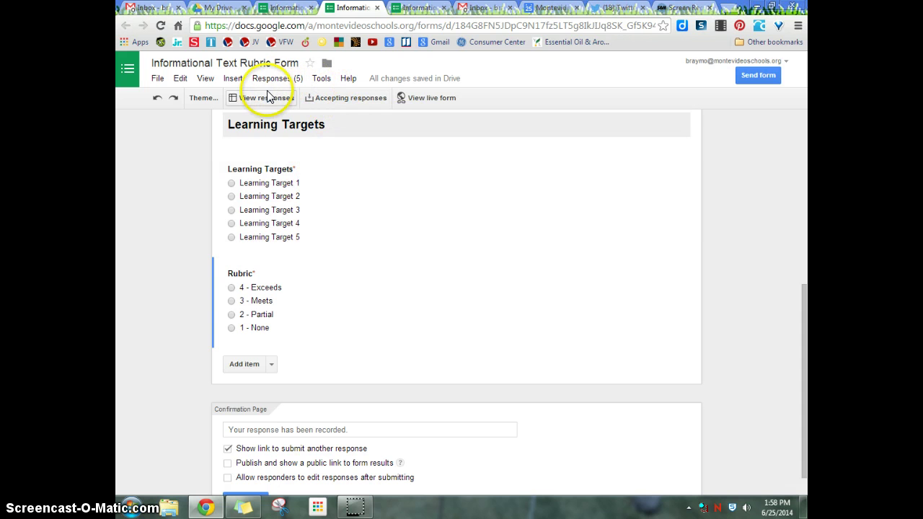
pyautogui.click(216, 8)
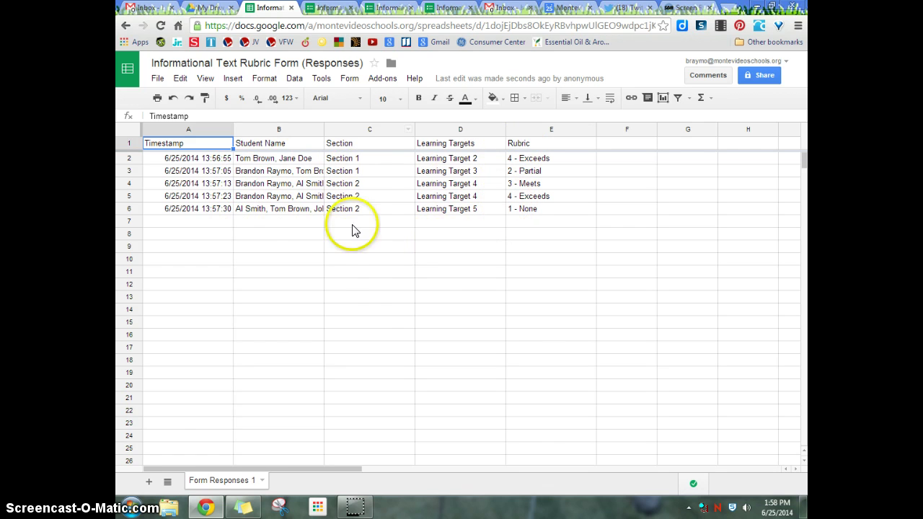
# Open the Informational Text Rubric Form (Responses) spreadsheet from Google Drive
pyautogui.click(357, 511)
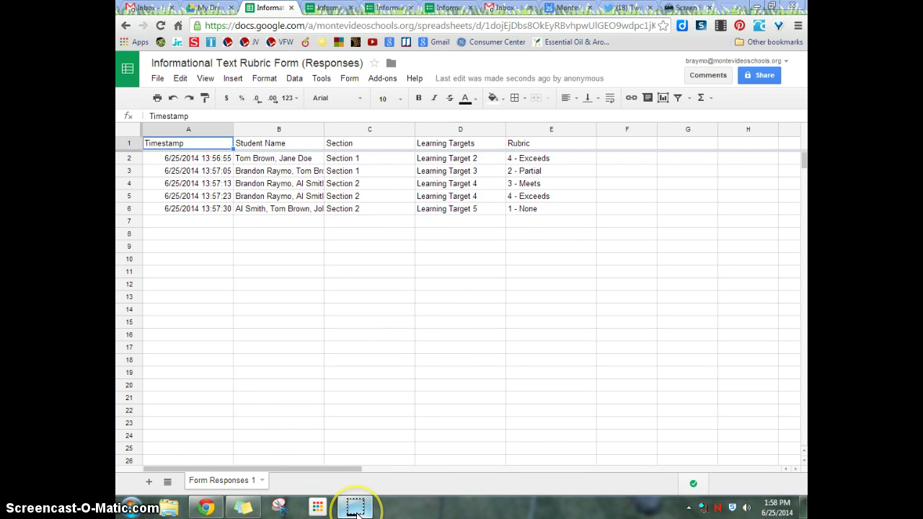